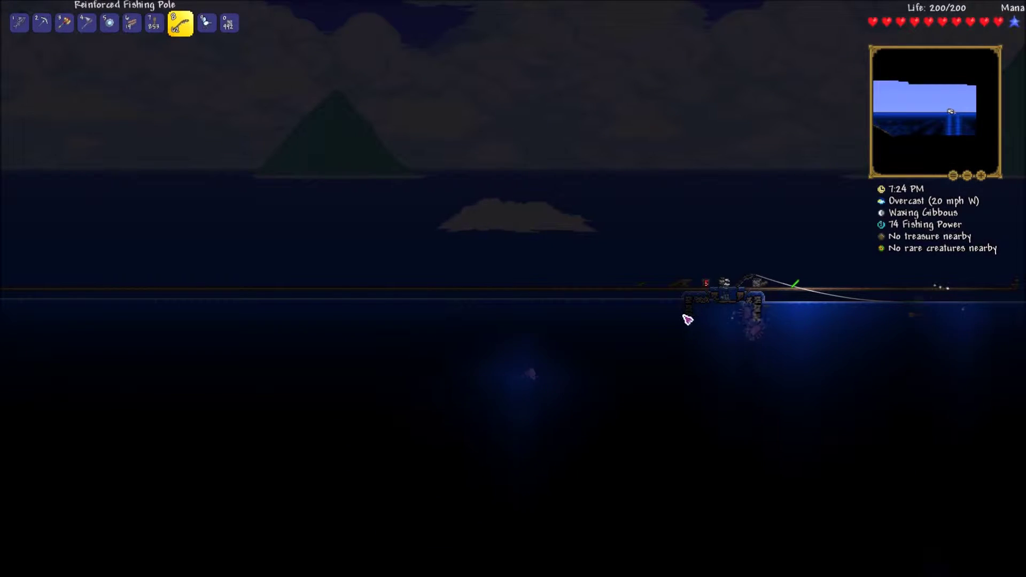
Switch from the fishing pole to the Small Tungsten Pickaxe and bring up the inventory and crafting panels
key(2)
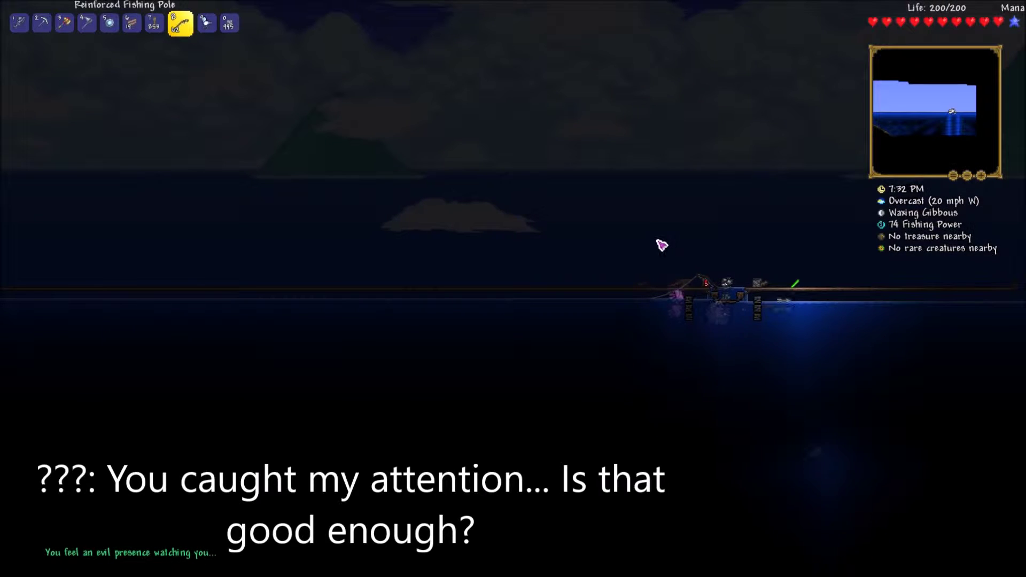
key(Escape)
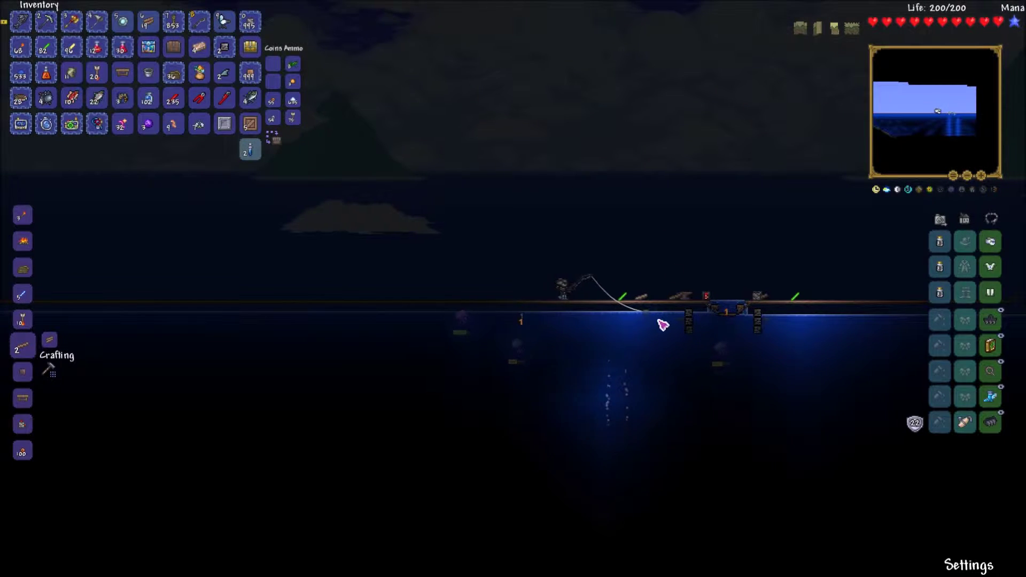
Reel in the fishing line and mine another Dart Trap from the ocean platform
click(677, 321)
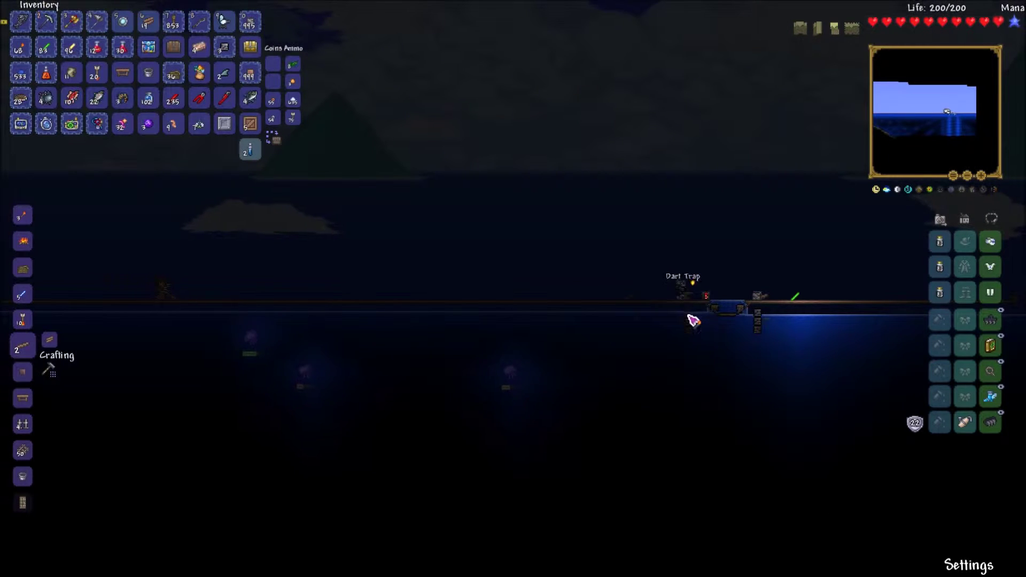
key(s)
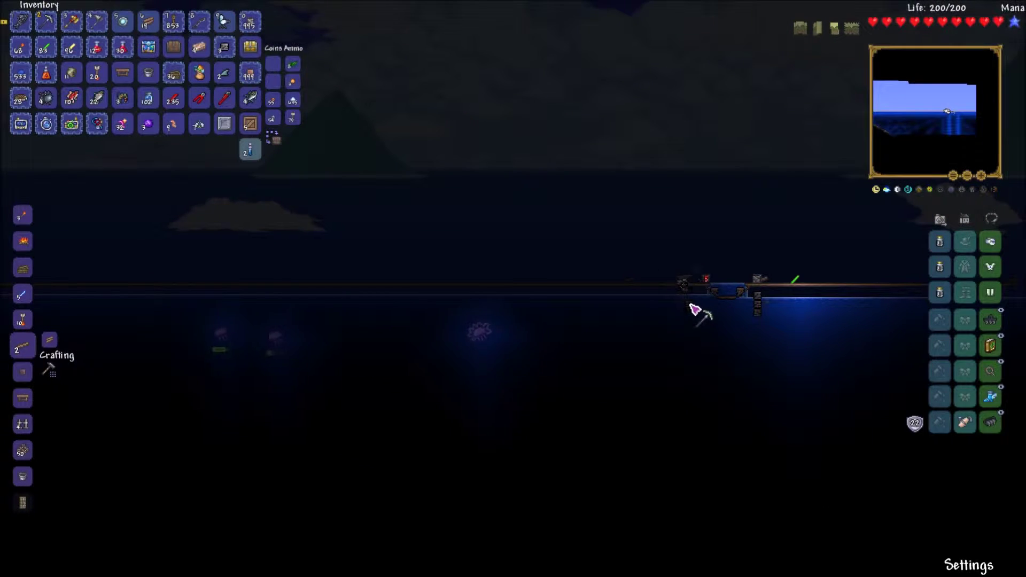
key(space)
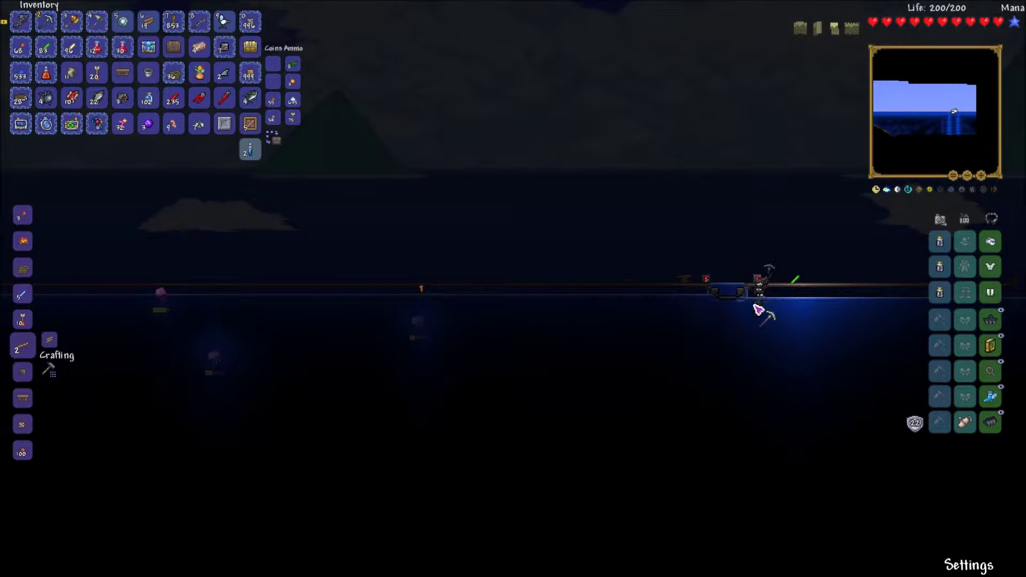
click(760, 316)
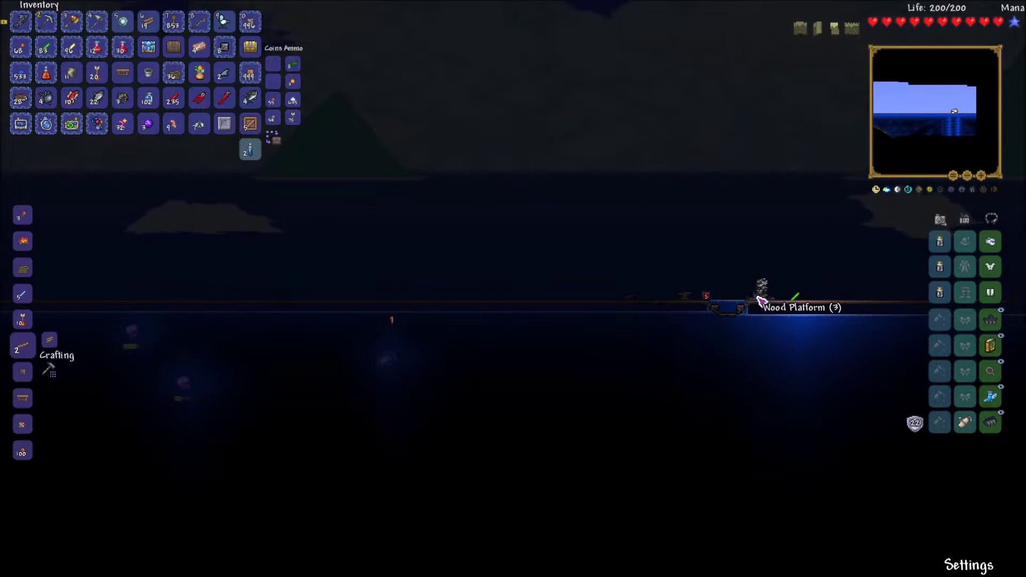
Move the Tuna stack out of the inventory and walk left toward the shore base
key(a)
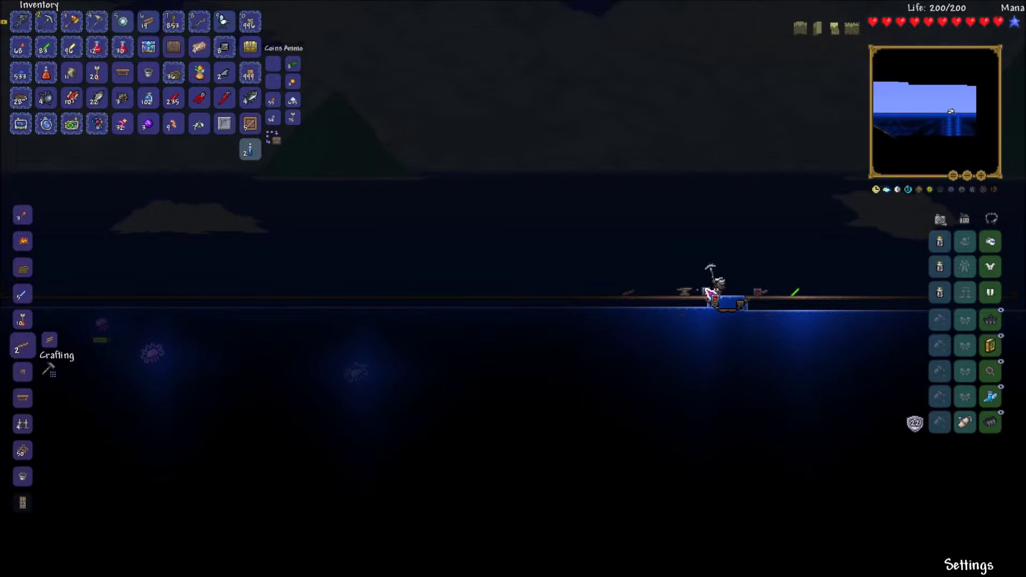
click(252, 100)
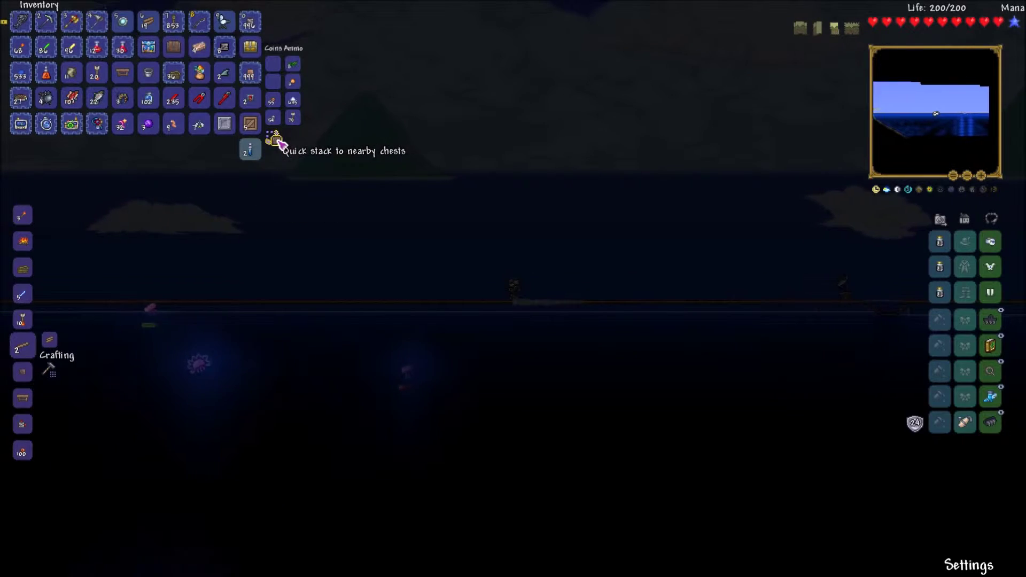
key(a)
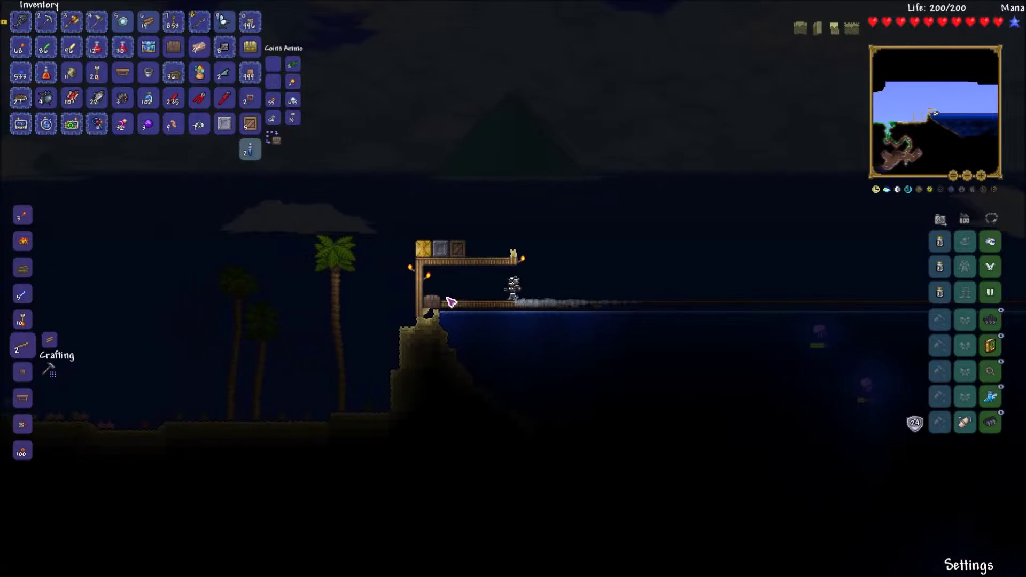
Browse the shore base storage chest, close it, and jump onto the upper platform
right_click(476, 303)
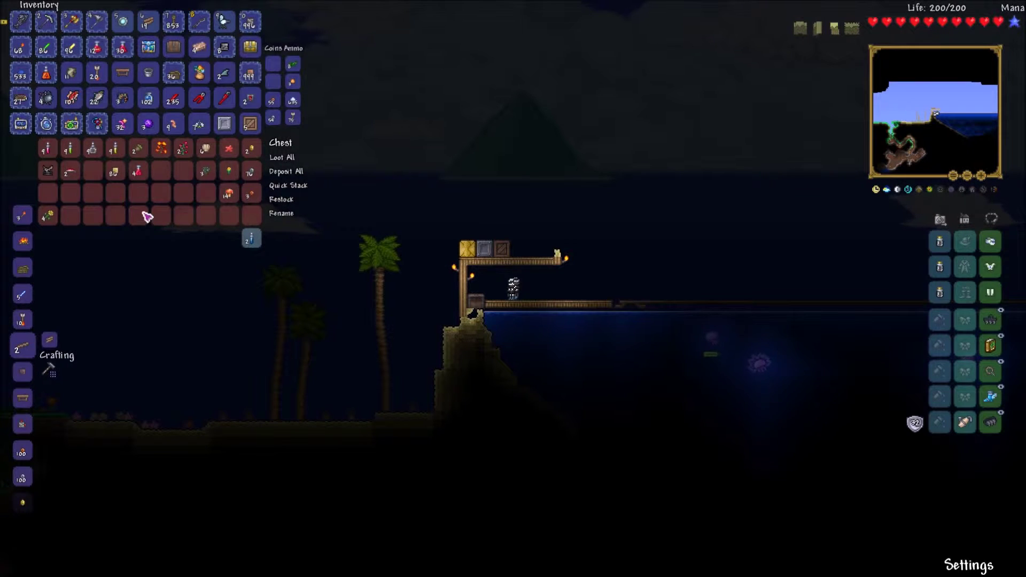
key(d)
key(Escape)
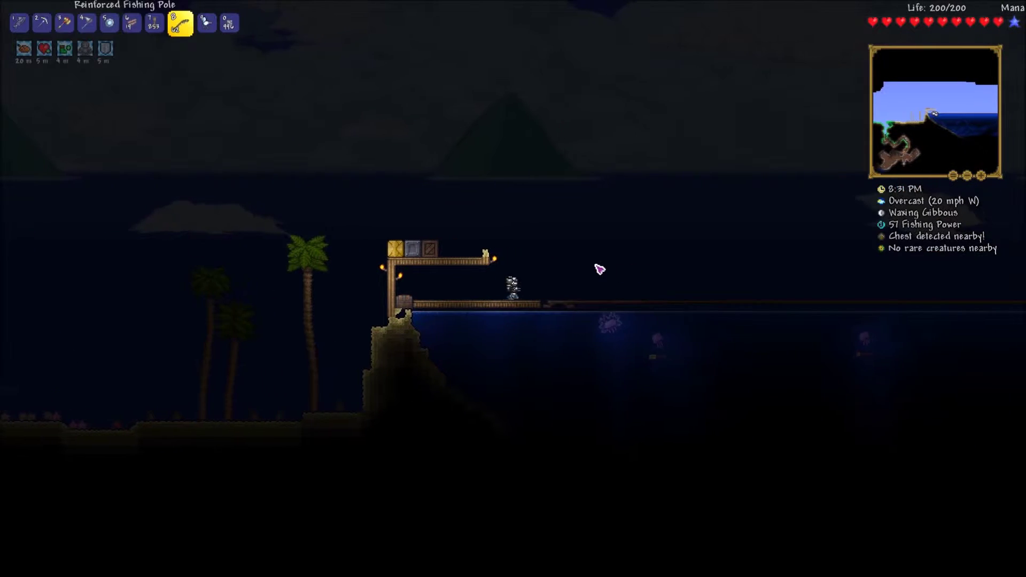
key(space)
key(Escape)
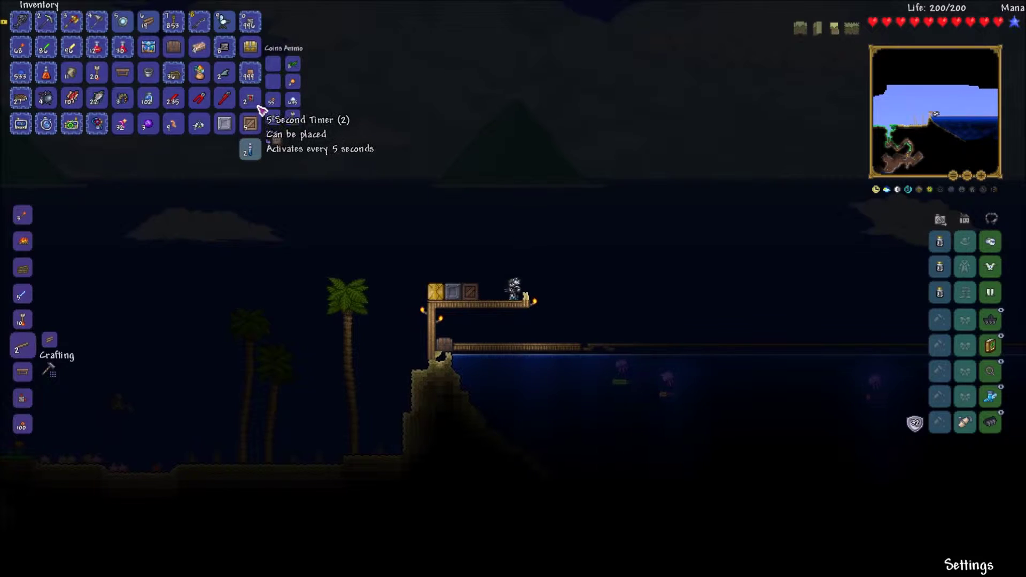
key(d)
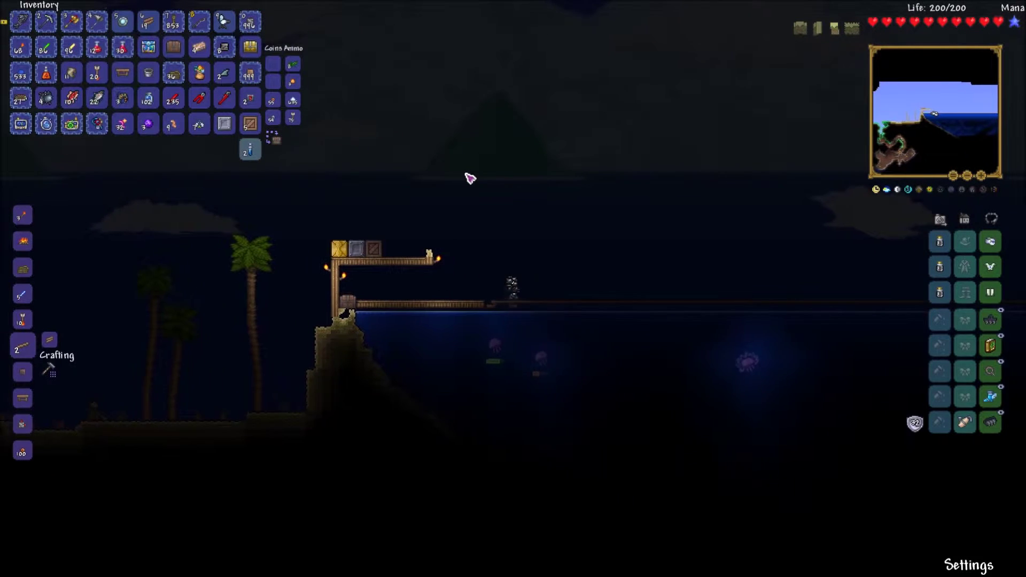
Walk out the ocean walkway, stack Dart Traps into a column, and wire it down
key(a)
key(d)
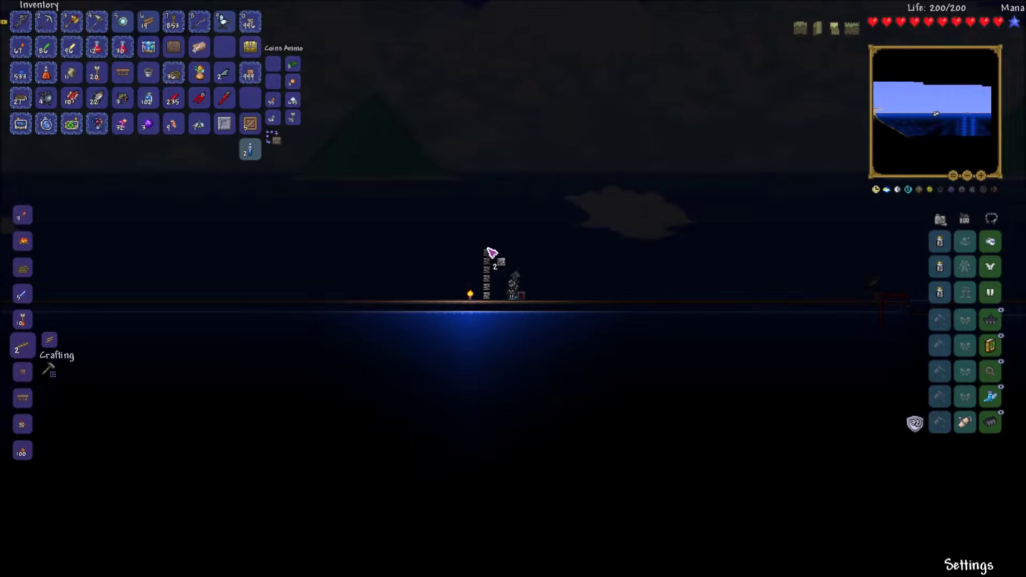
click(489, 252)
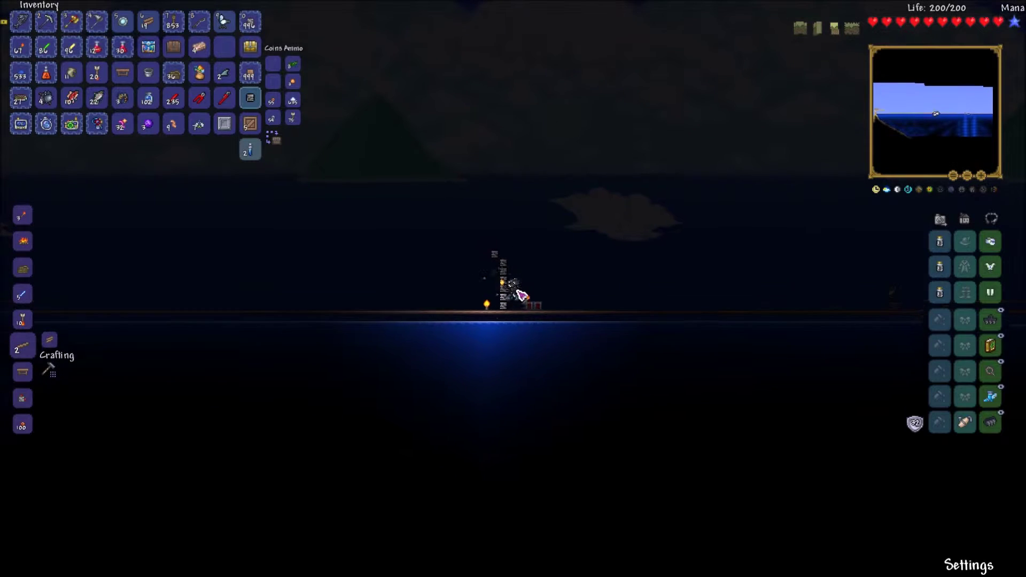
click(507, 282)
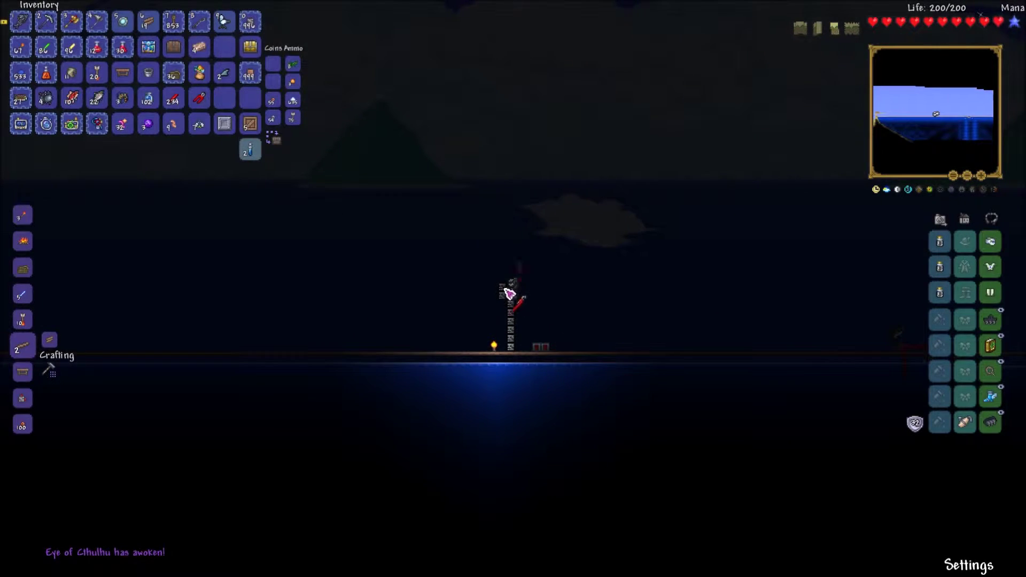
drag(507, 303, 532, 304)
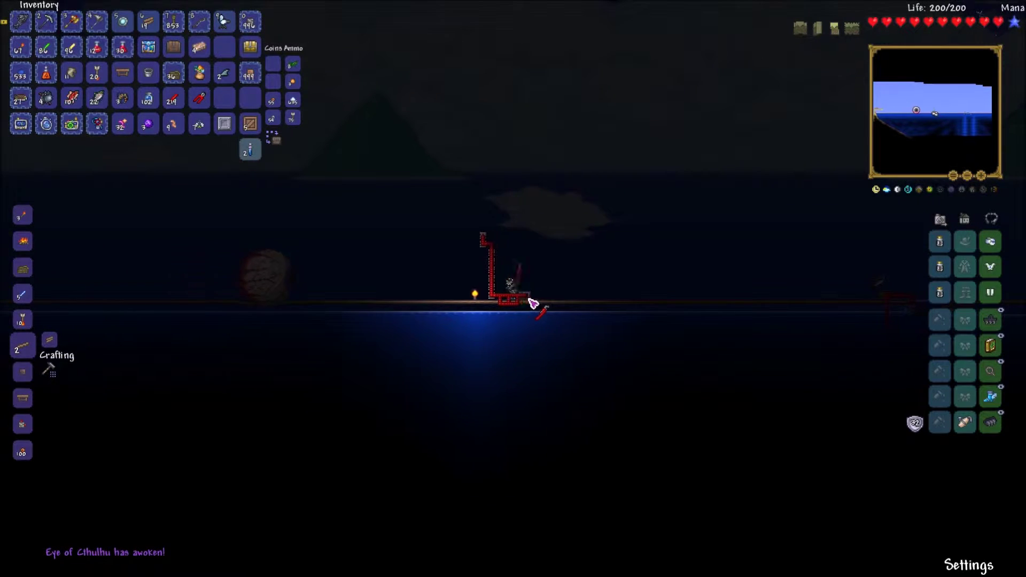
Ready the Snowball Launcher and dodge the Eye of Cthulhu around the trap column
key(Escape)
key(9)
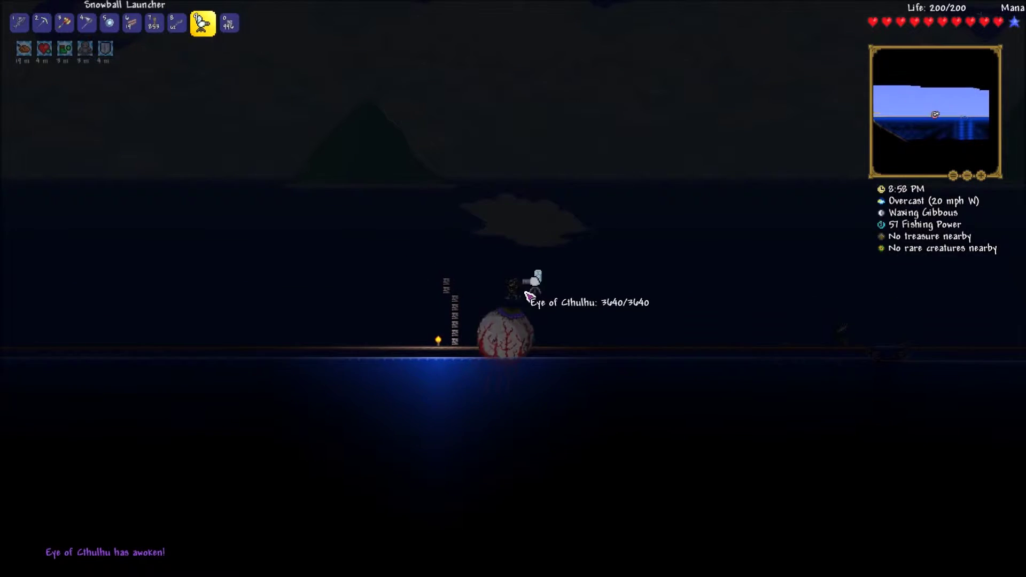
key(a)
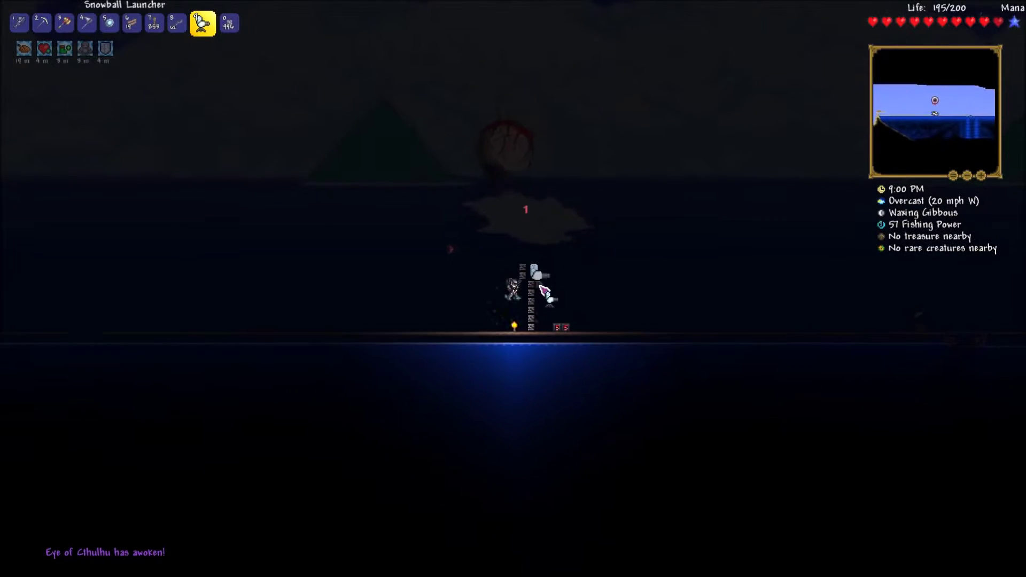
key(d)
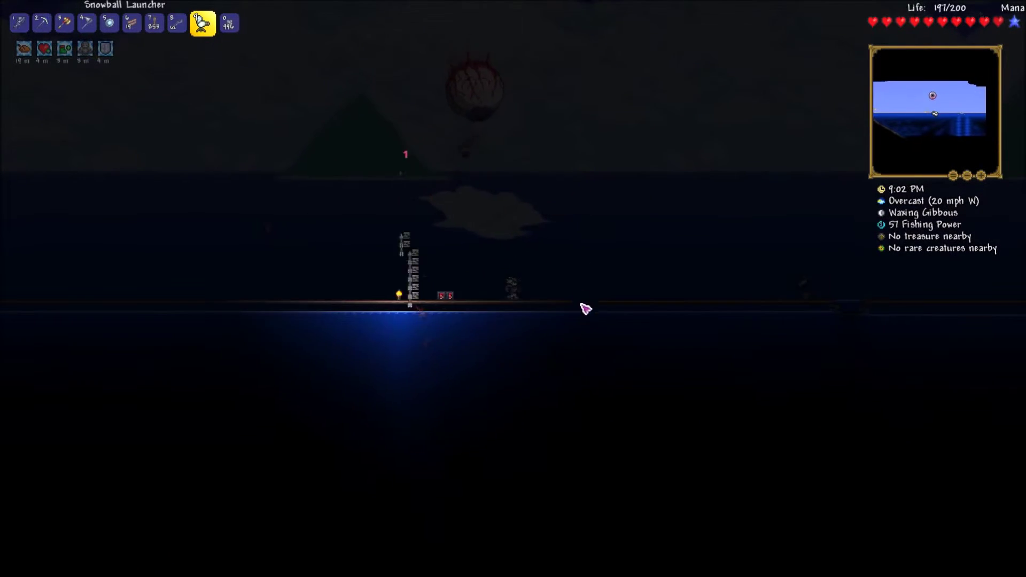
key(space)
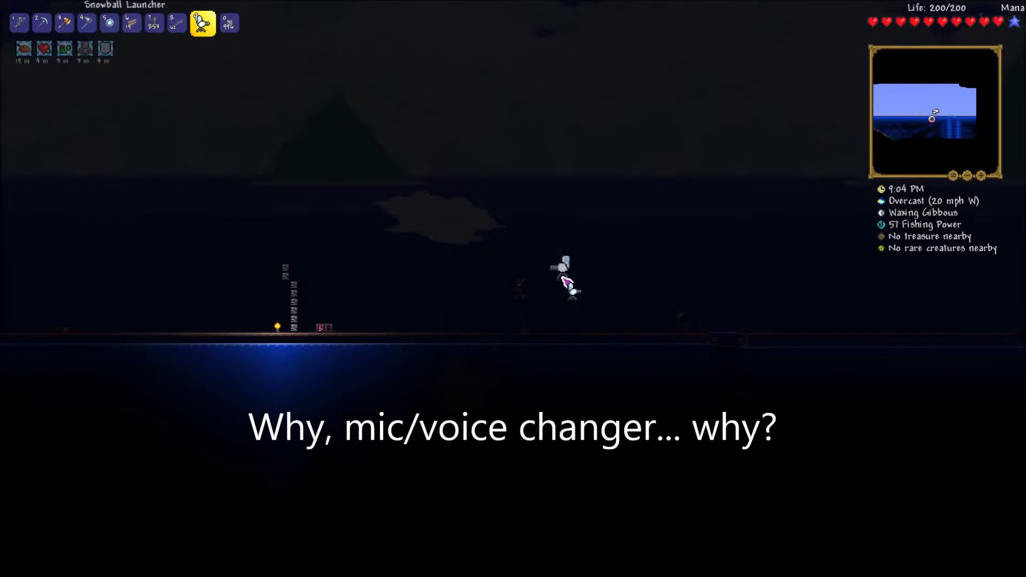
key(a)
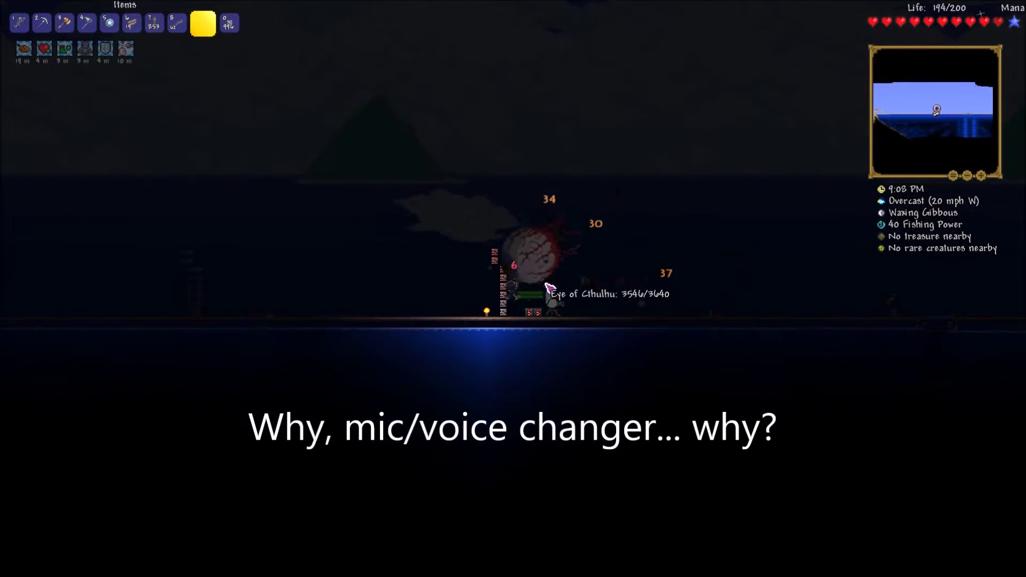
key(d)
key(d)
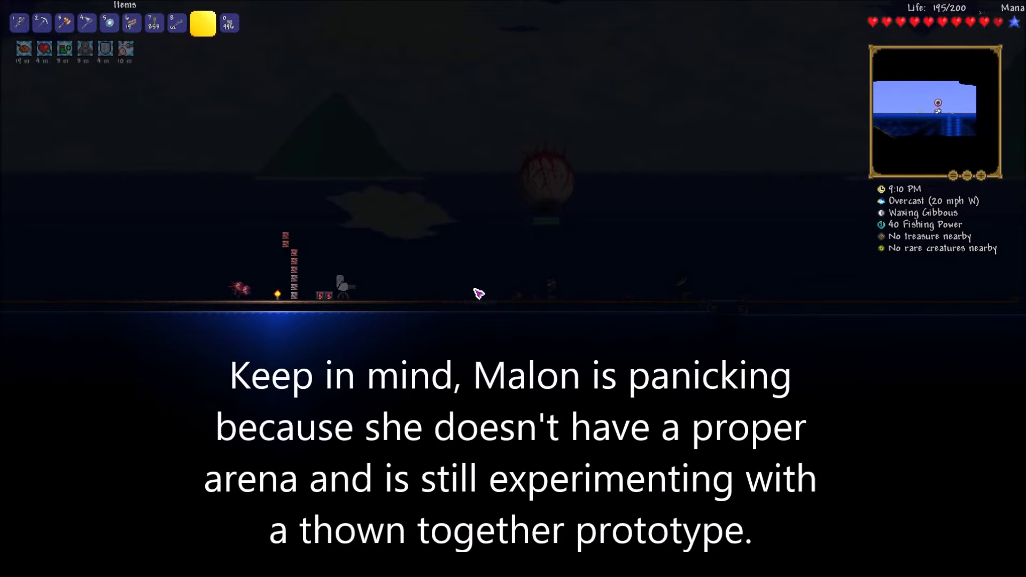
Switch to the Rockfish and swing at the swooping Eye of Cthulhu
key(1)
key(a)
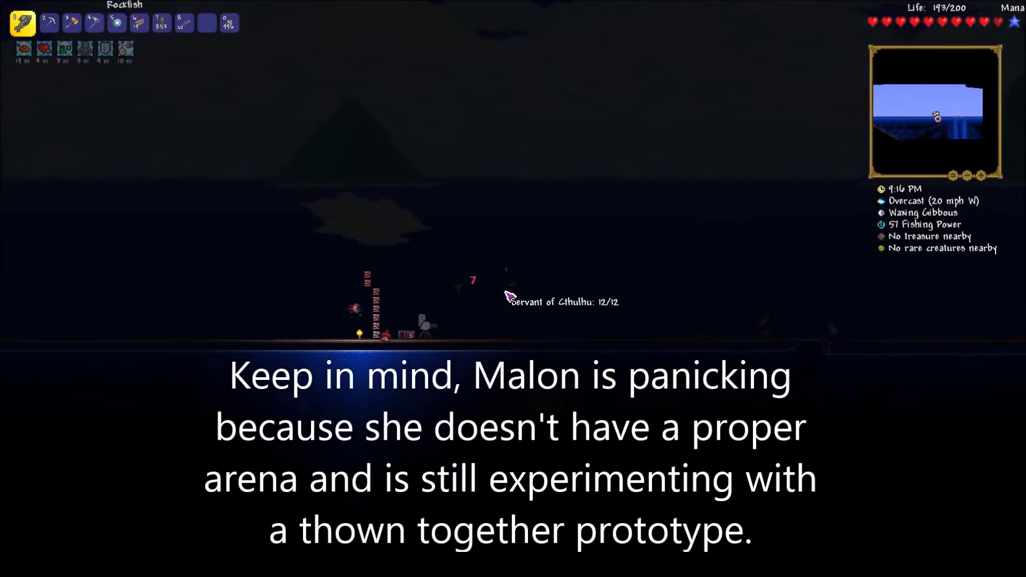
drag(554, 234, 504, 292)
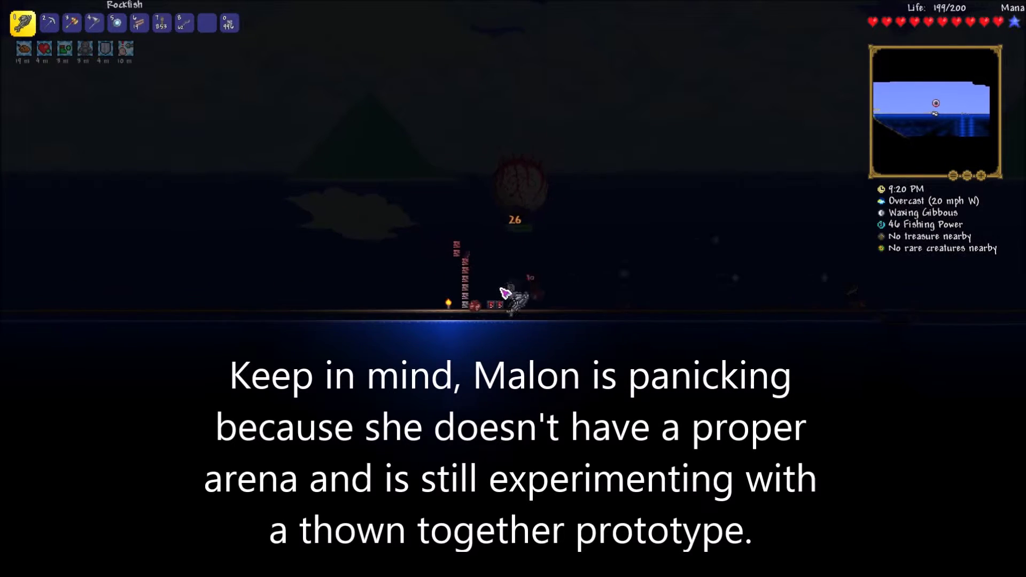
drag(504, 293, 551, 297)
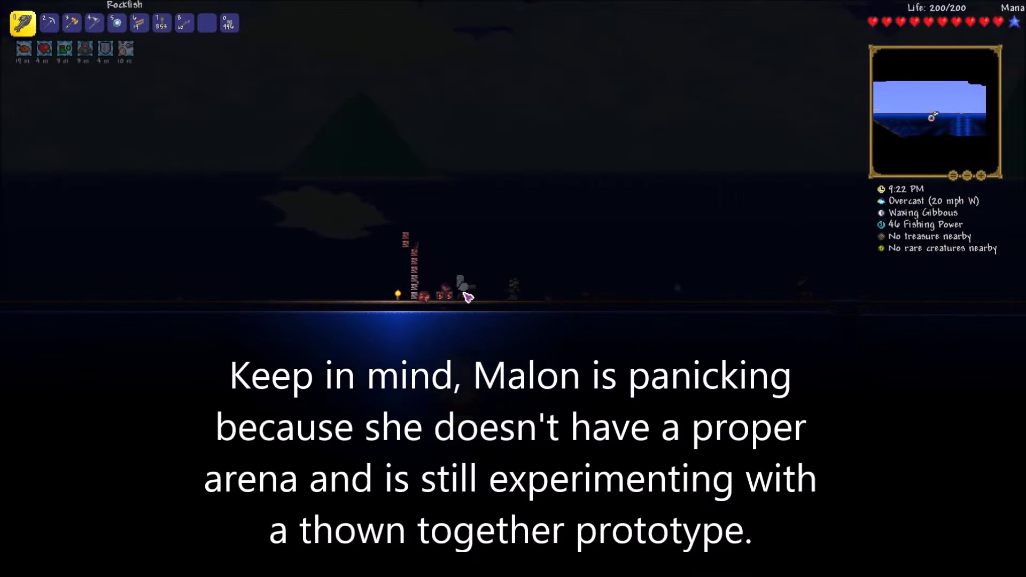
key(2)
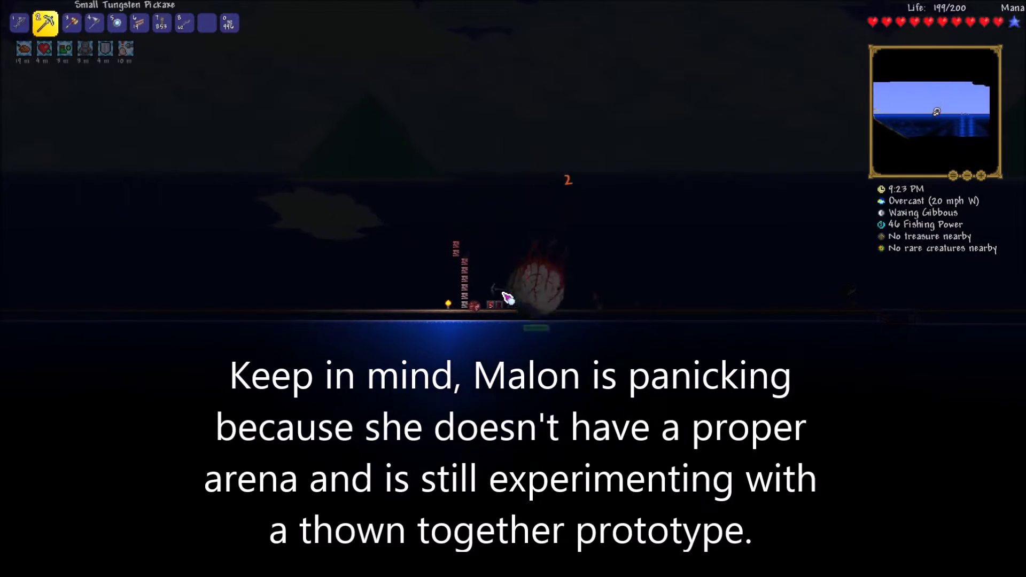
key(1)
key(d)
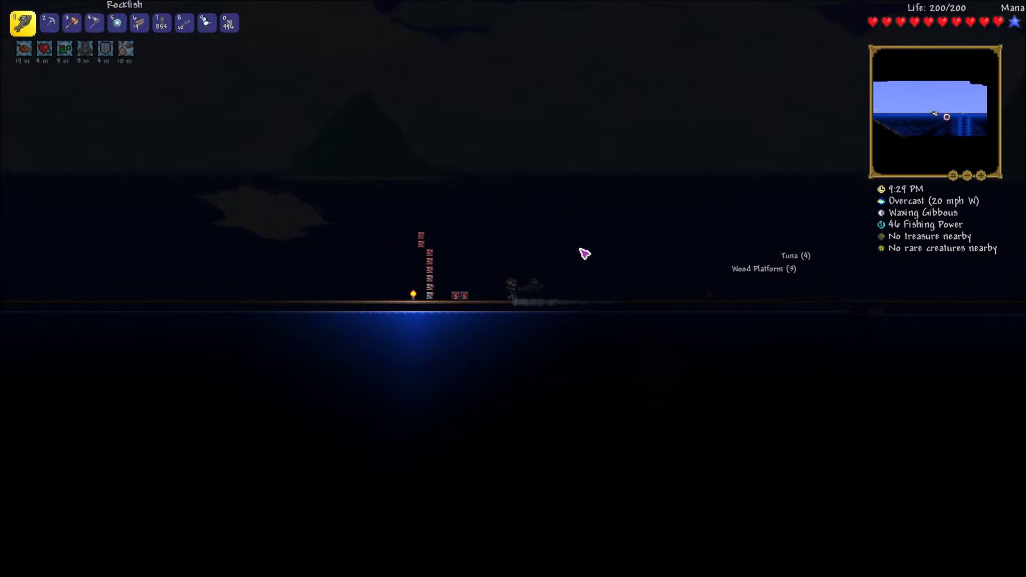
Hit the charging Eye and dodge back and forth, leaving it at 3404/3640 health
click(624, 234)
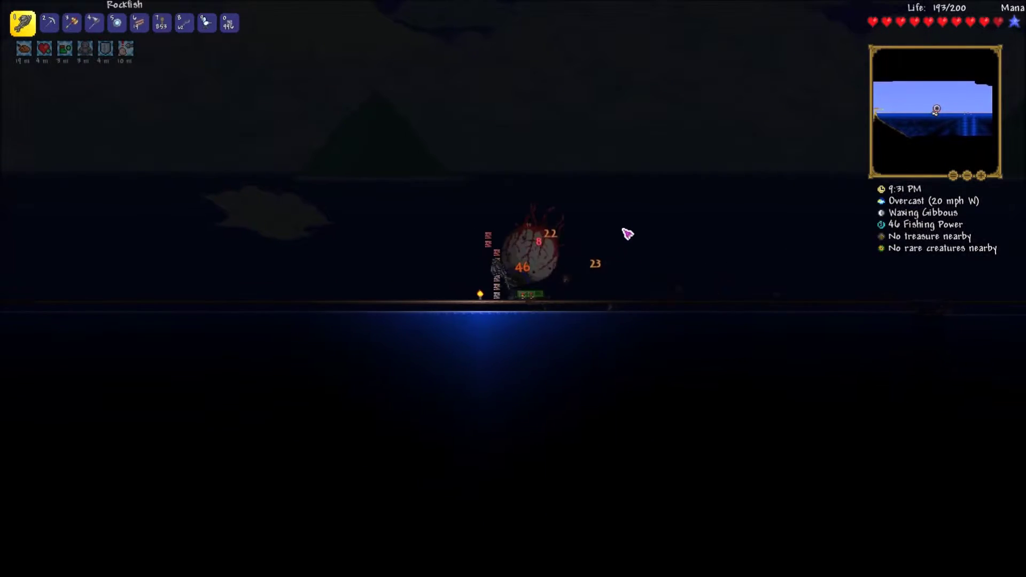
key(d)
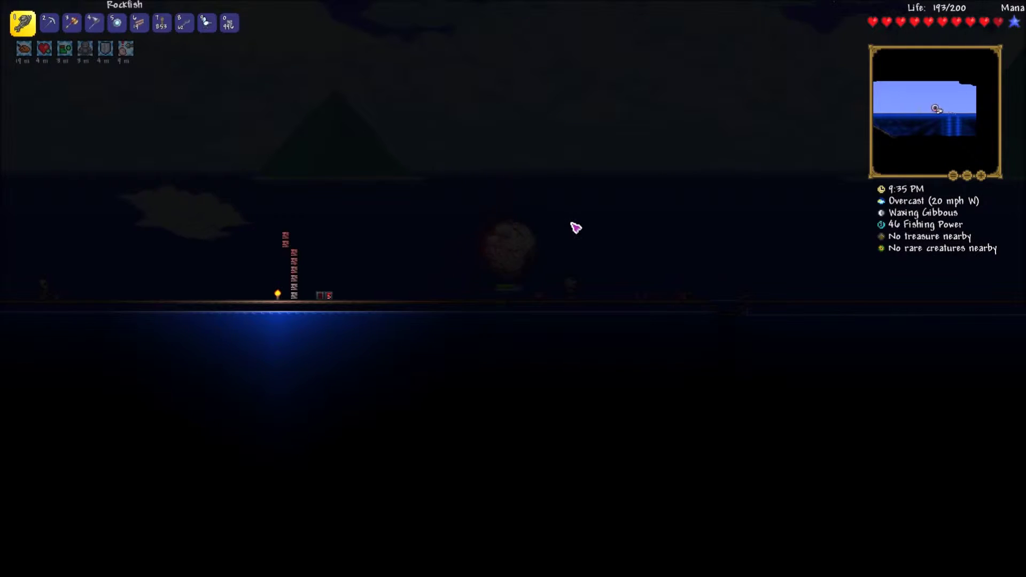
key(a)
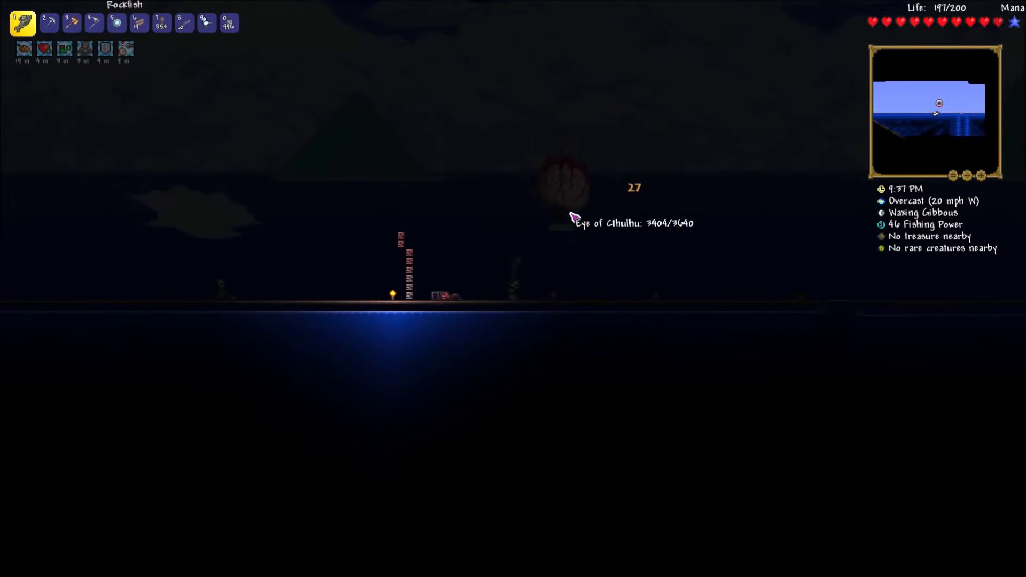
key(d)
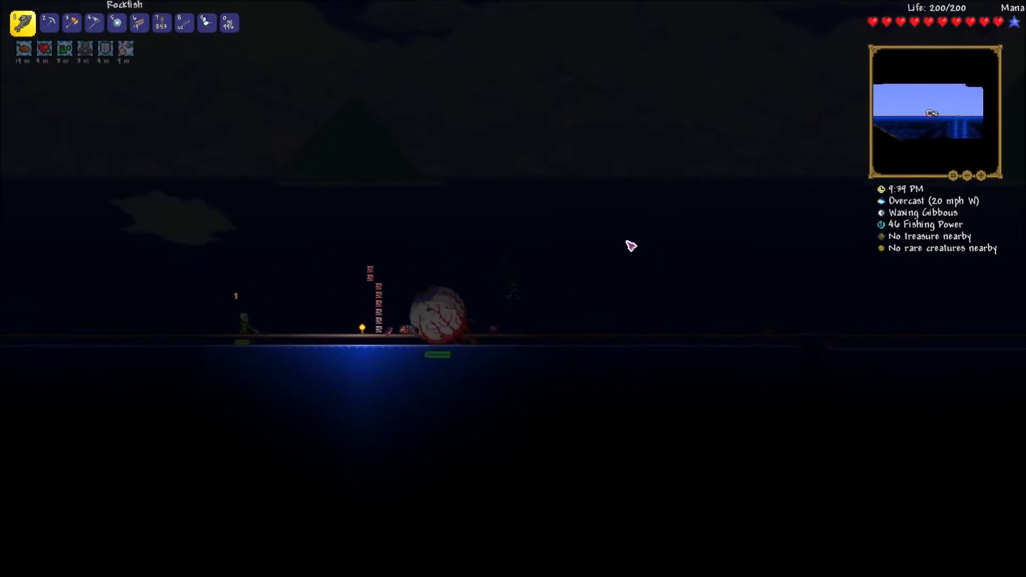
Dodge the Eye of Cthulhu along the platform while landing two hits
key(a)
key(d)
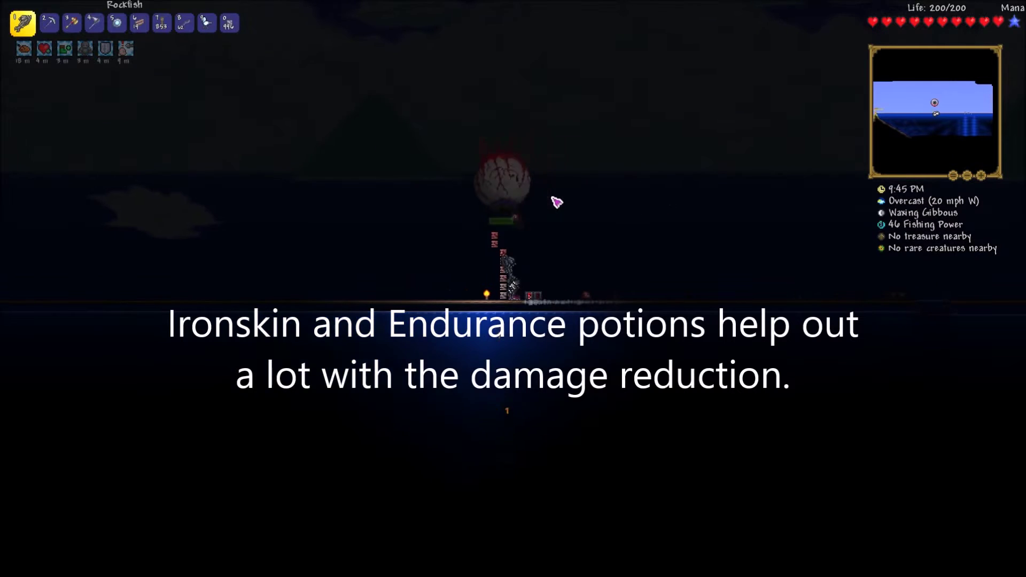
key(d)
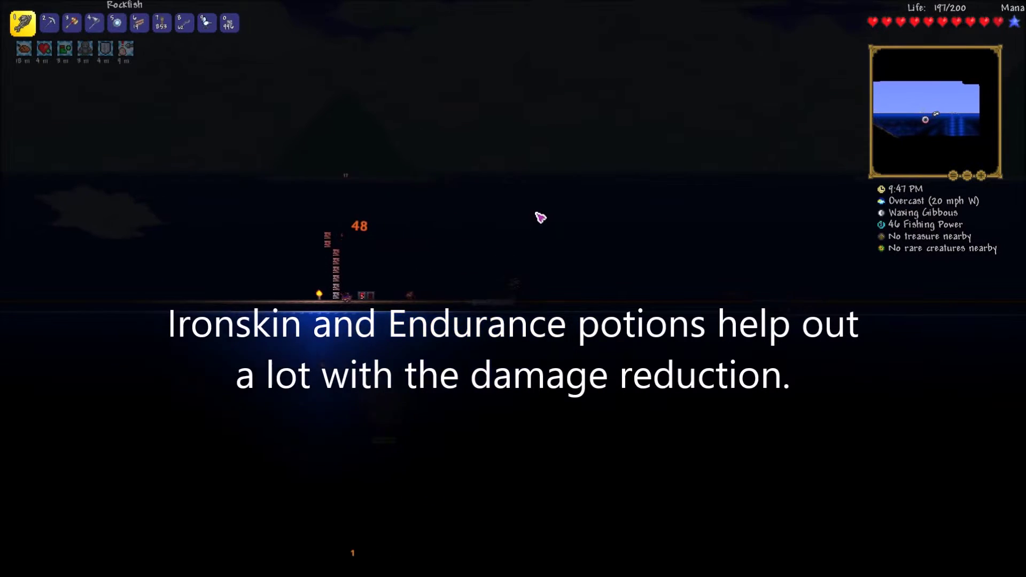
click(642, 220)
key(a)
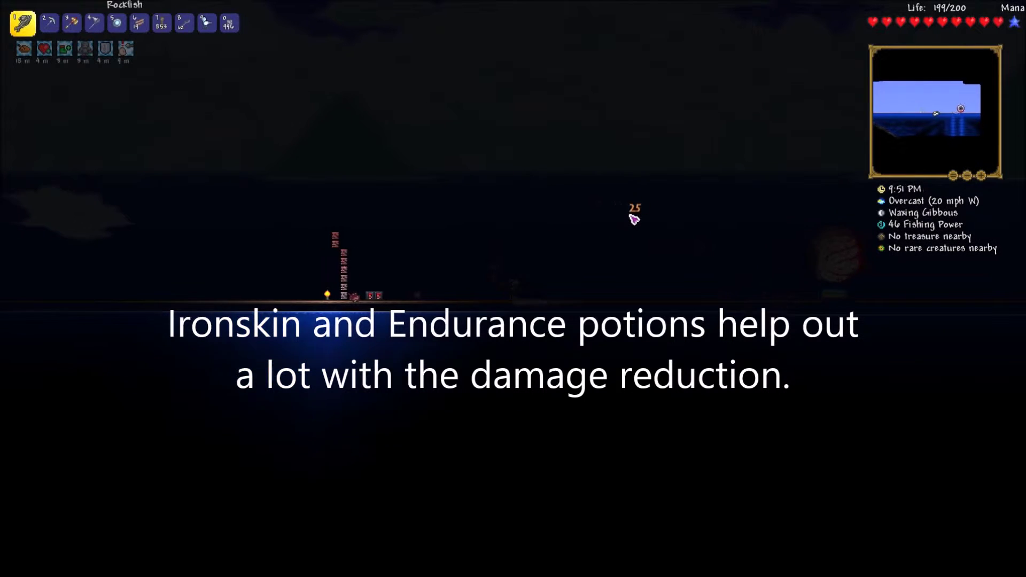
key(d)
click(624, 211)
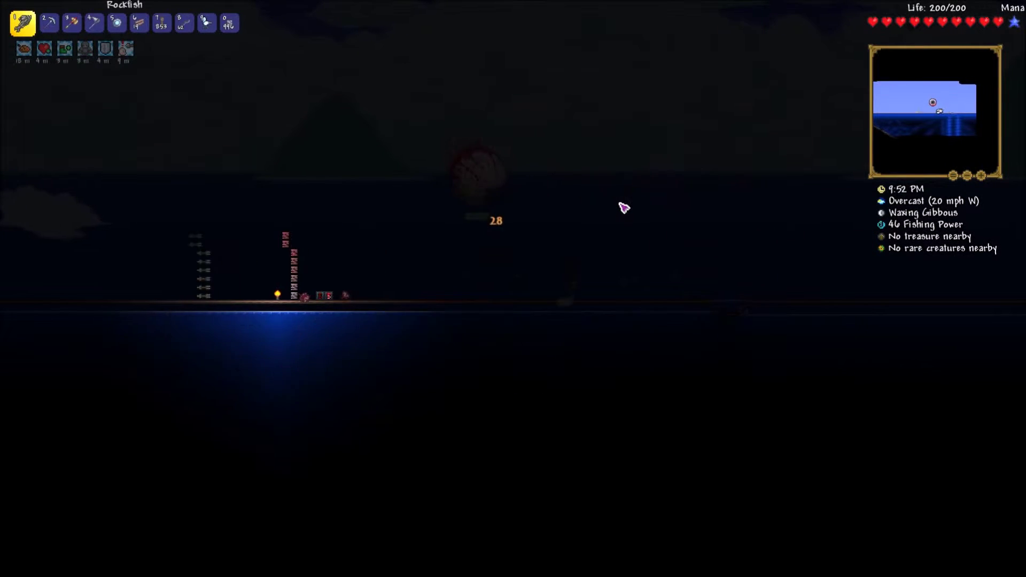
key(a)
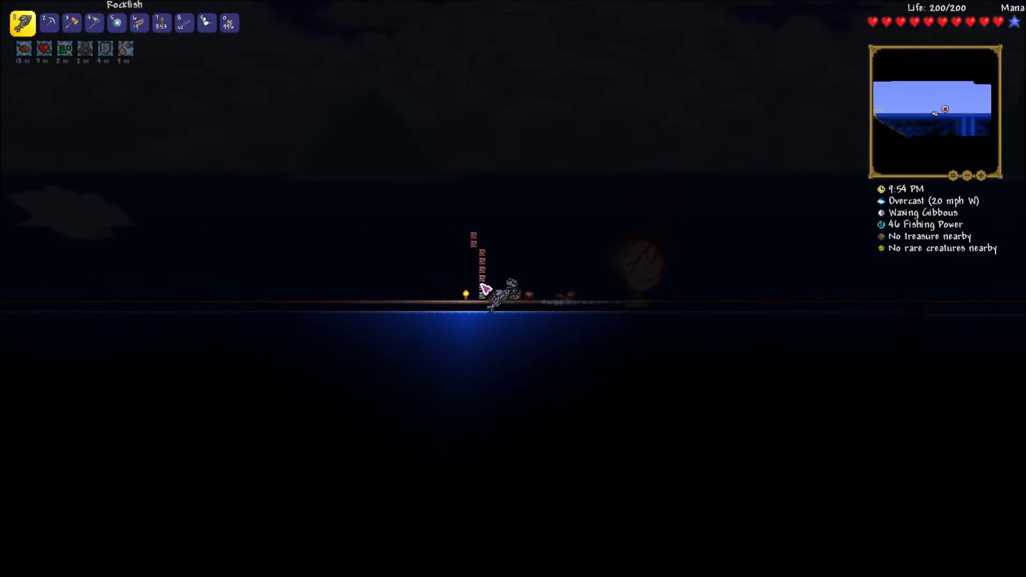
Mine dart traps and blocks from the tower with the pickaxe, then switch back to the weapon
key(2)
click(494, 300)
click(494, 294)
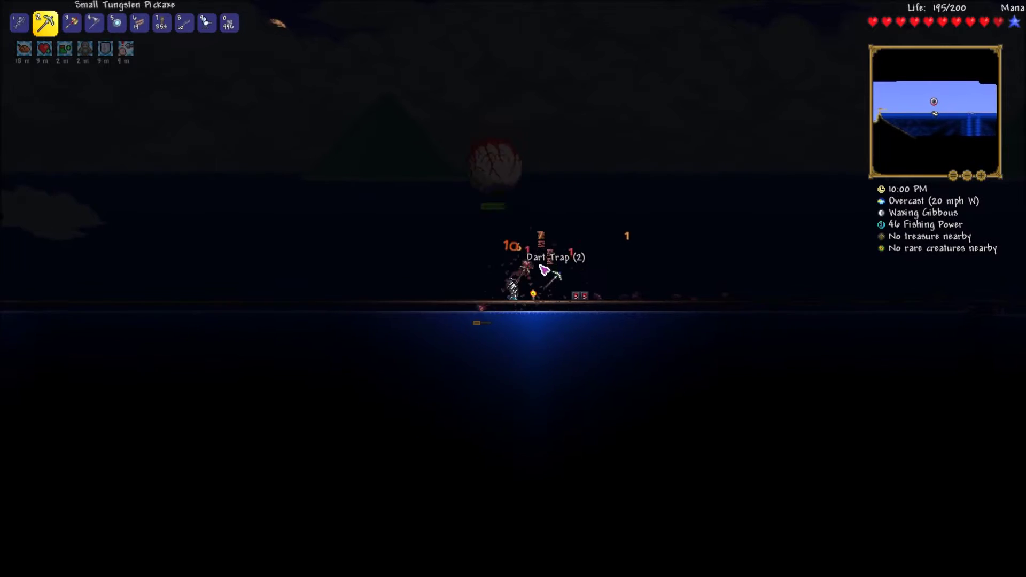
click(529, 274)
key(1)
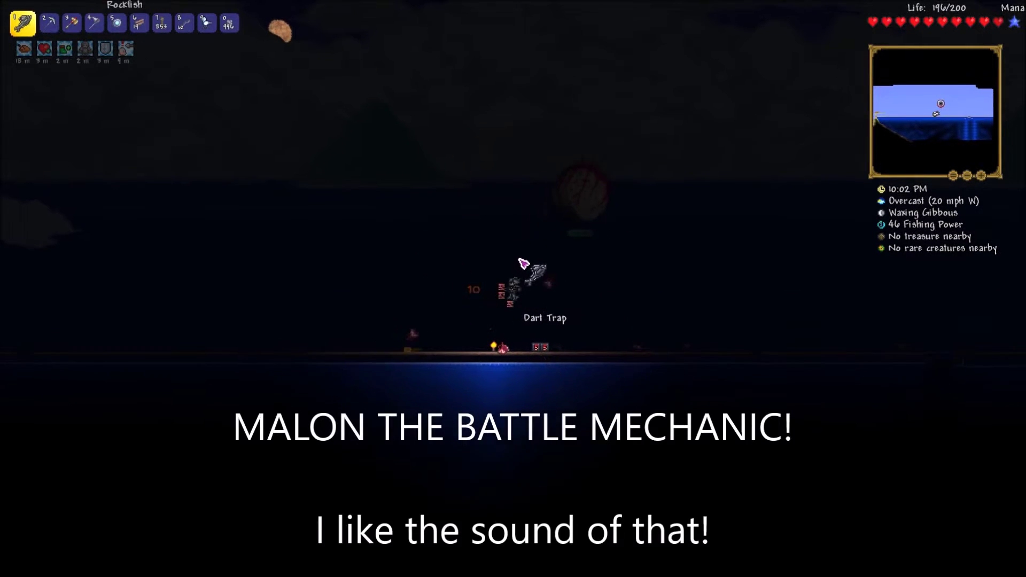
Place Stone Blocks from the inventory onto the tower and switch back to the Rockfish
key(Escape)
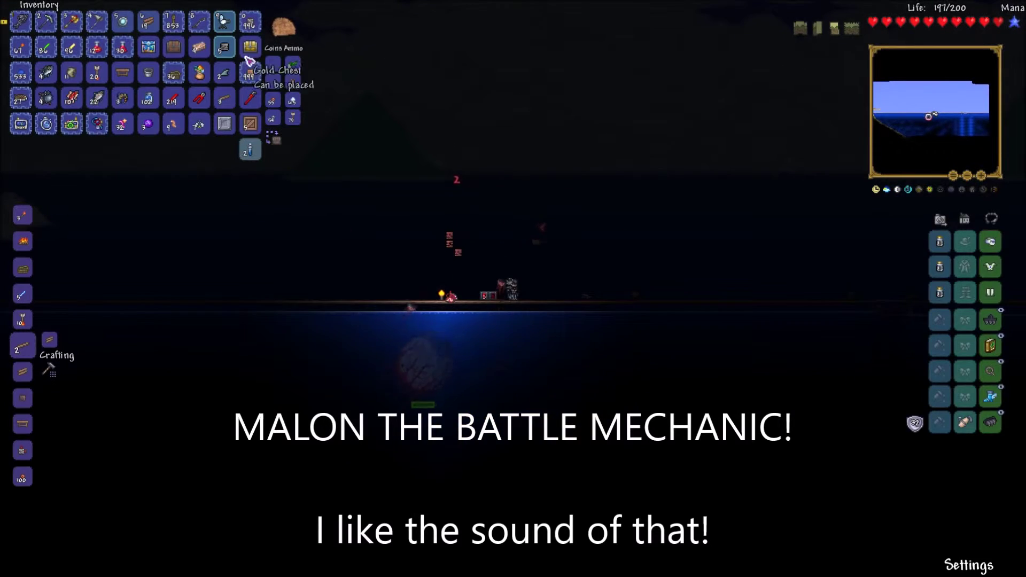
key(Escape)
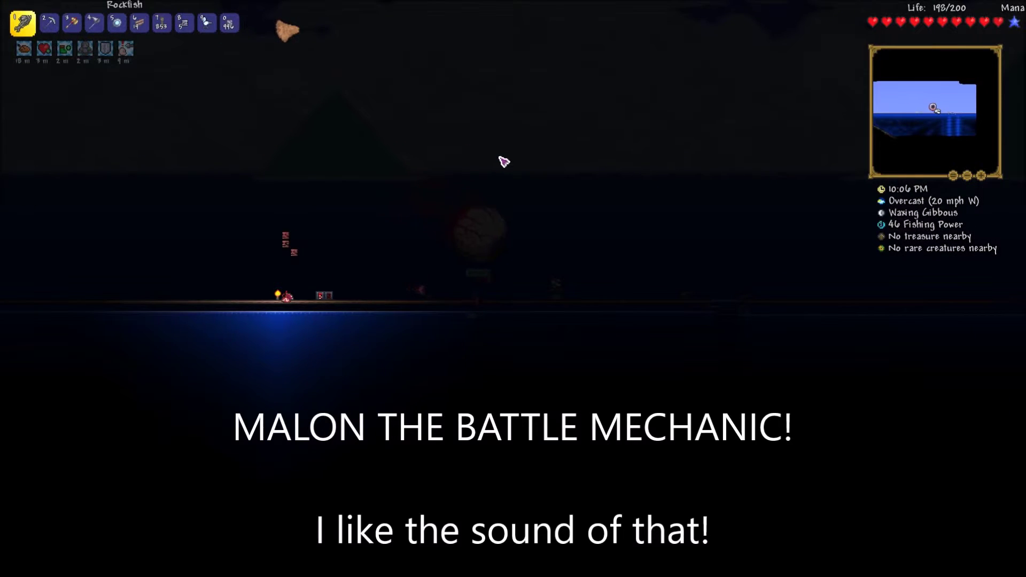
key(Escape)
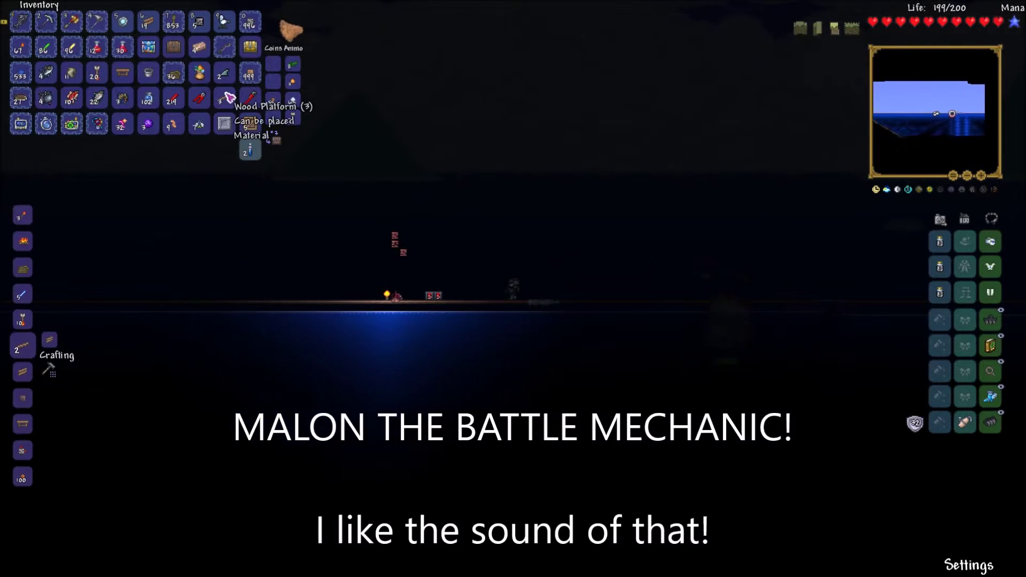
click(248, 26)
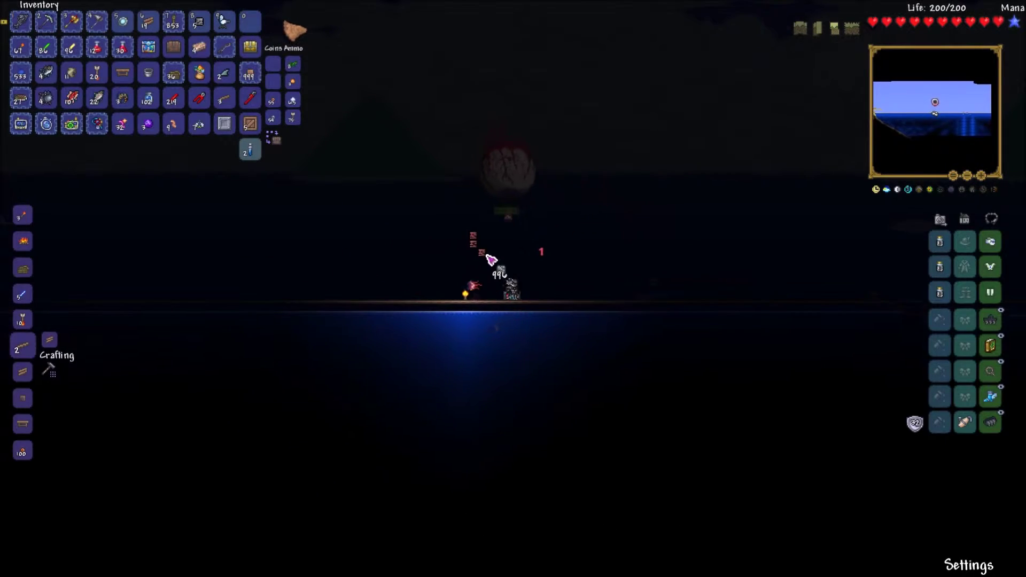
click(504, 260)
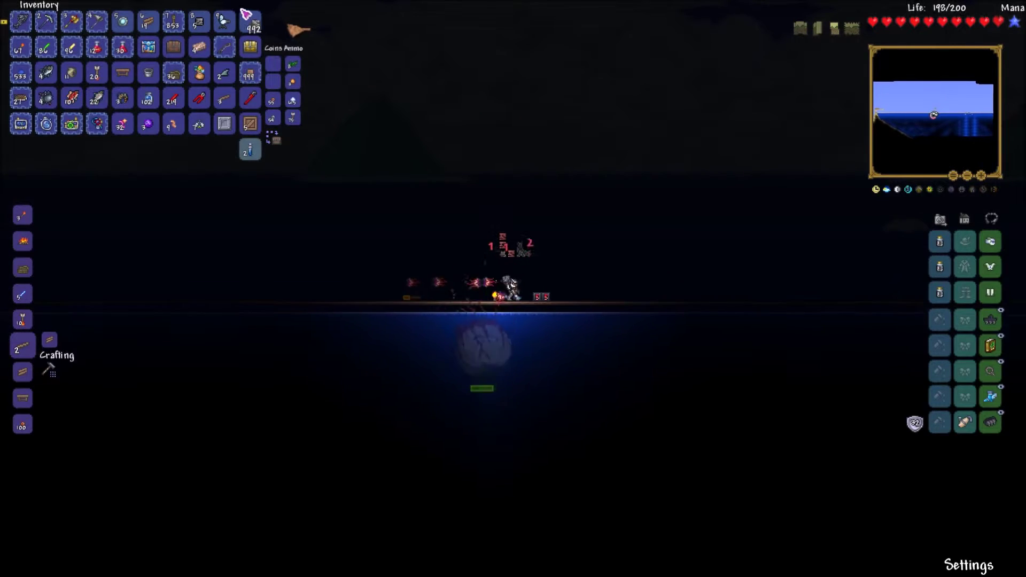
key(Escape)
key(1)
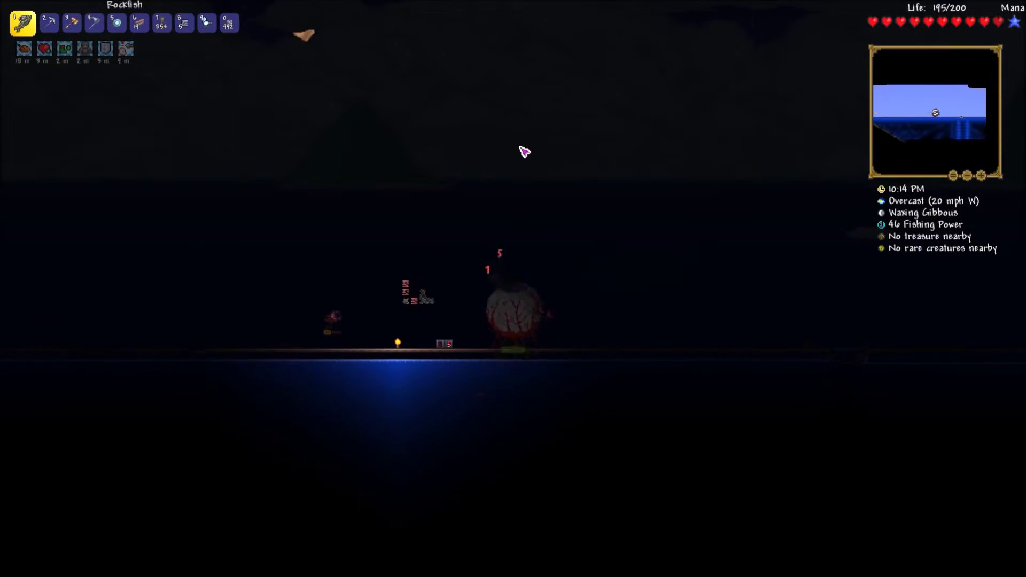
Keep dodging and attacking the Eye, wearing it below 3000 health
key(d)
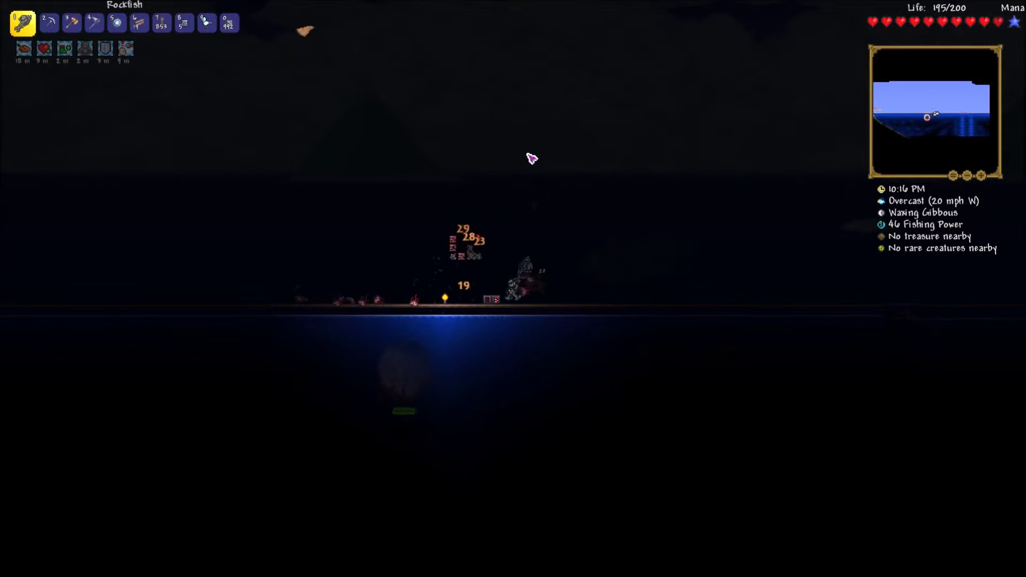
key(shift)
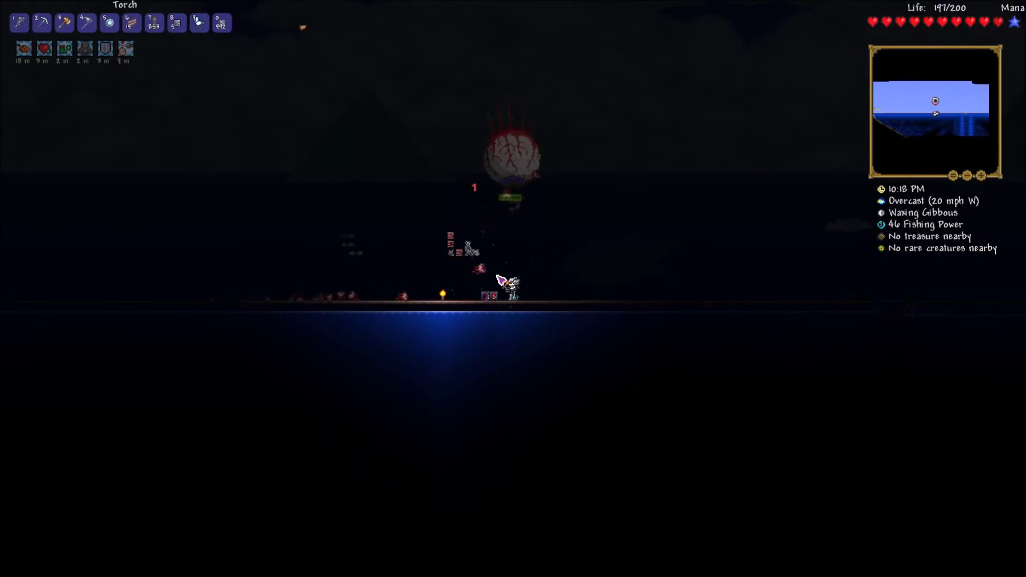
key(space)
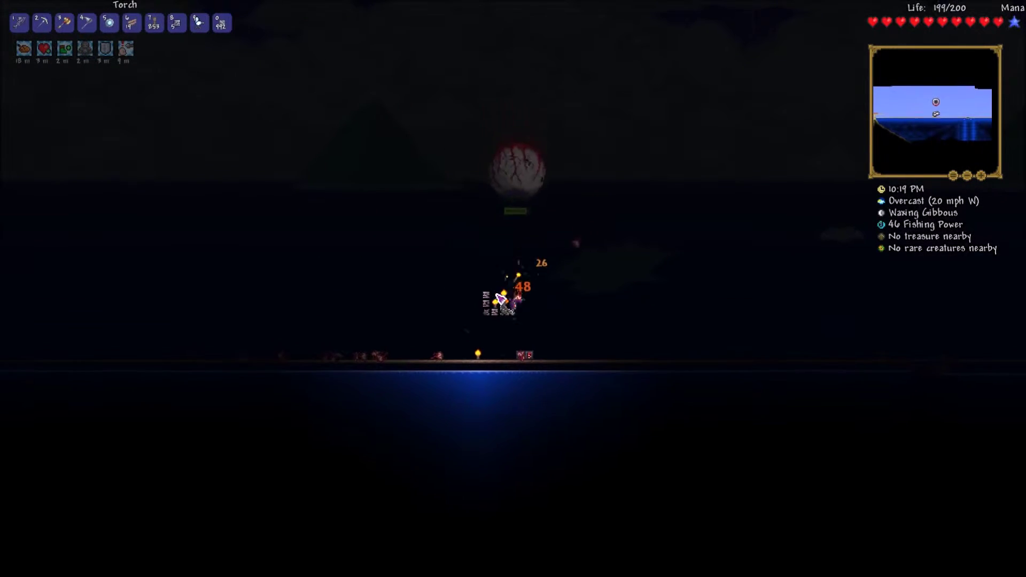
key(2)
key(shift)
key(1)
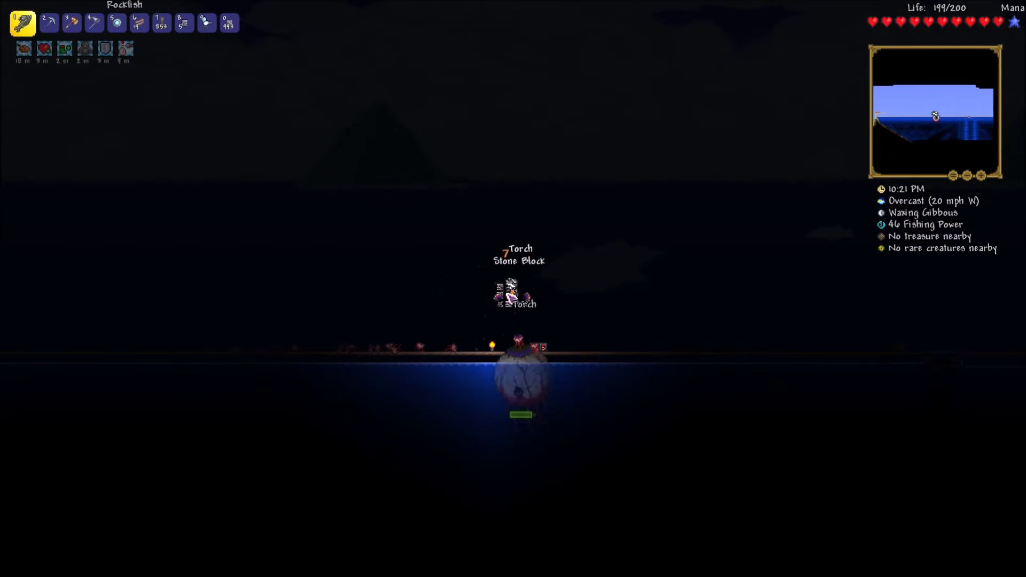
key(Escape)
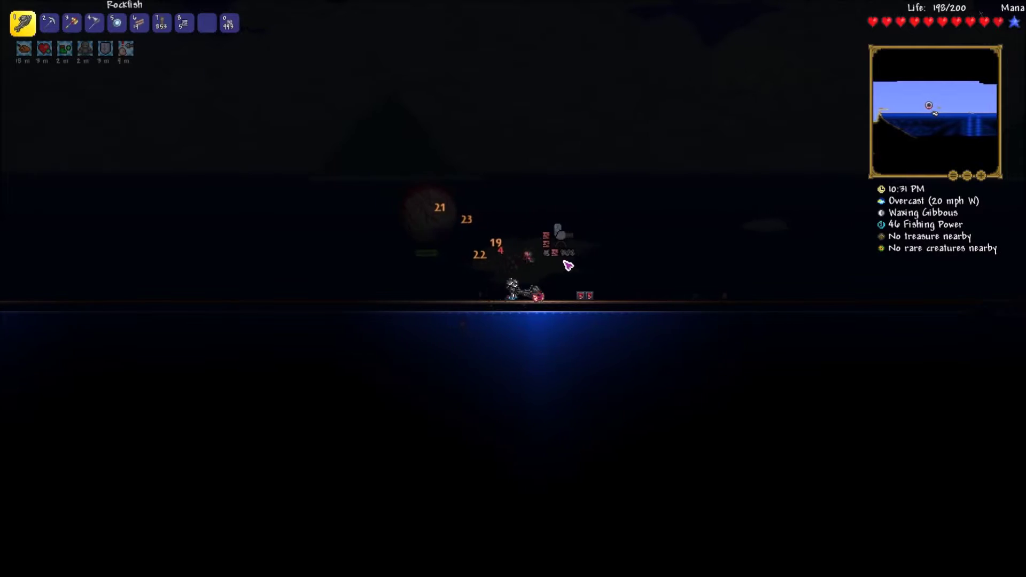
click(502, 249)
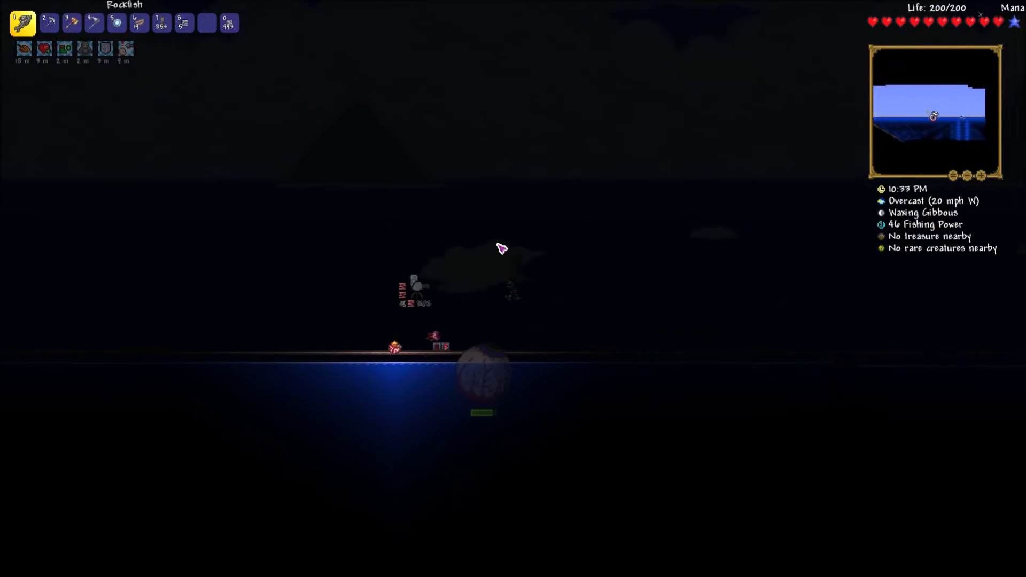
key(space)
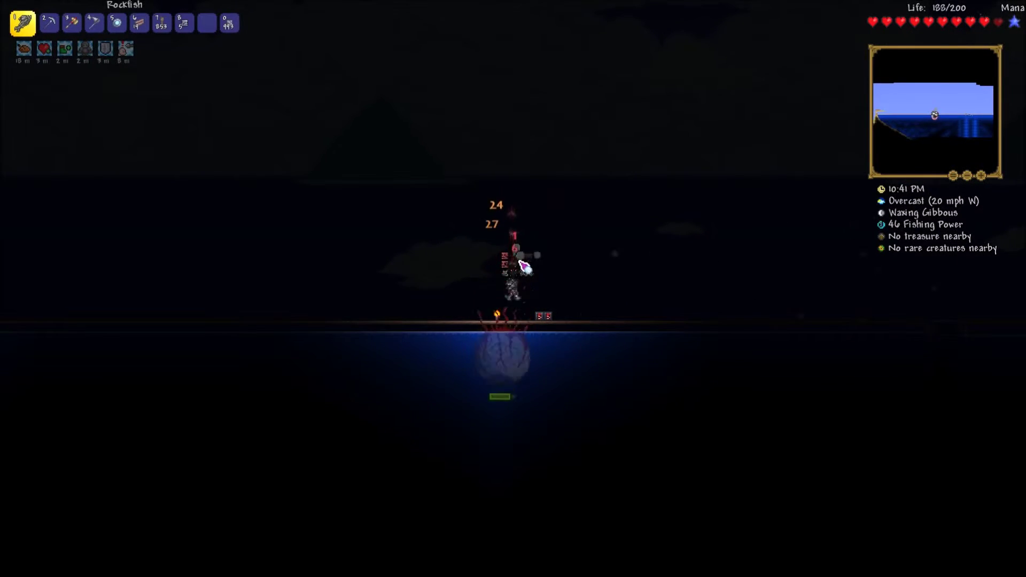
click(560, 238)
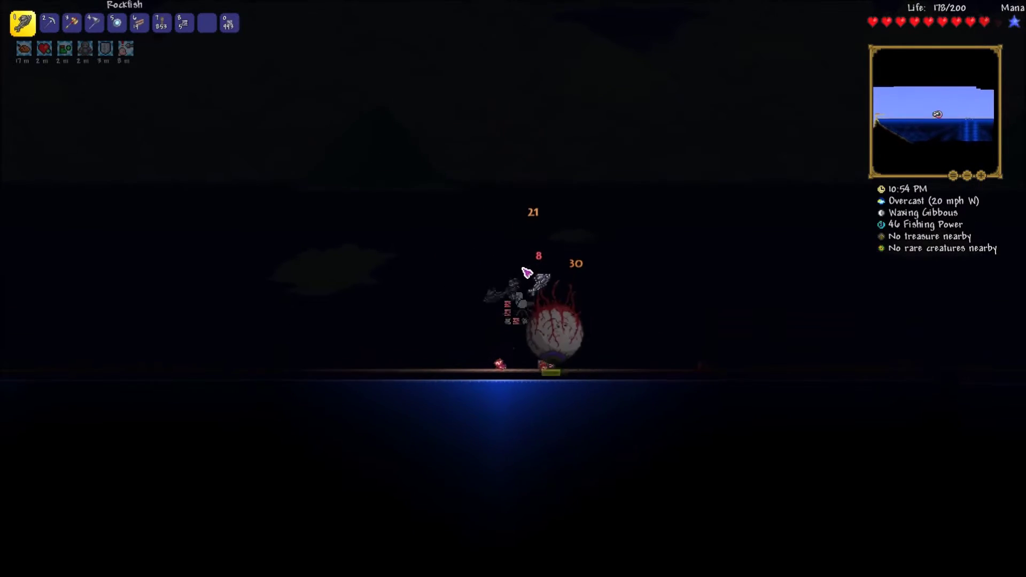
Build a column of dart traps on the tower, then switch back to the weapon
click(184, 24)
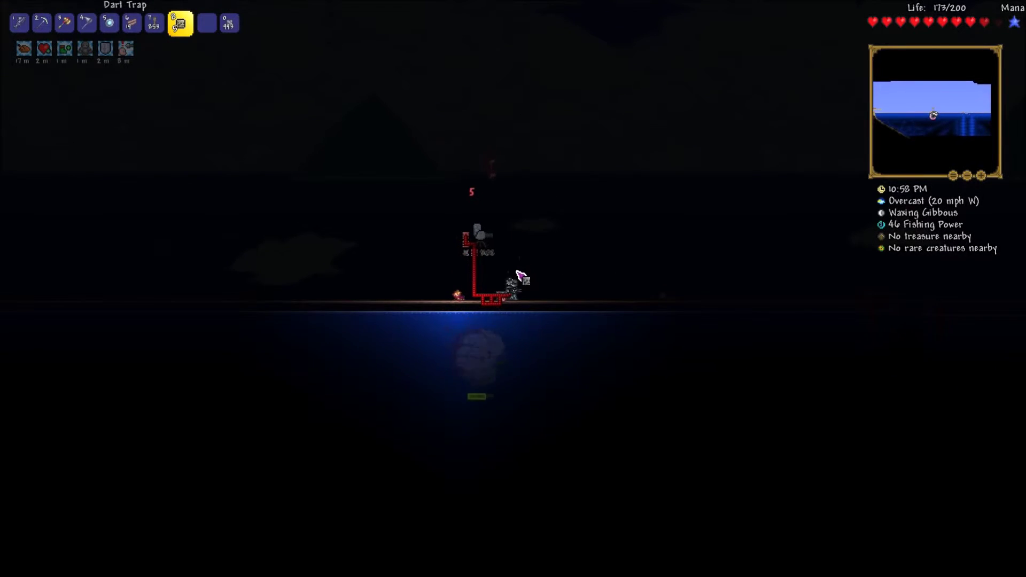
drag(495, 288, 500, 271)
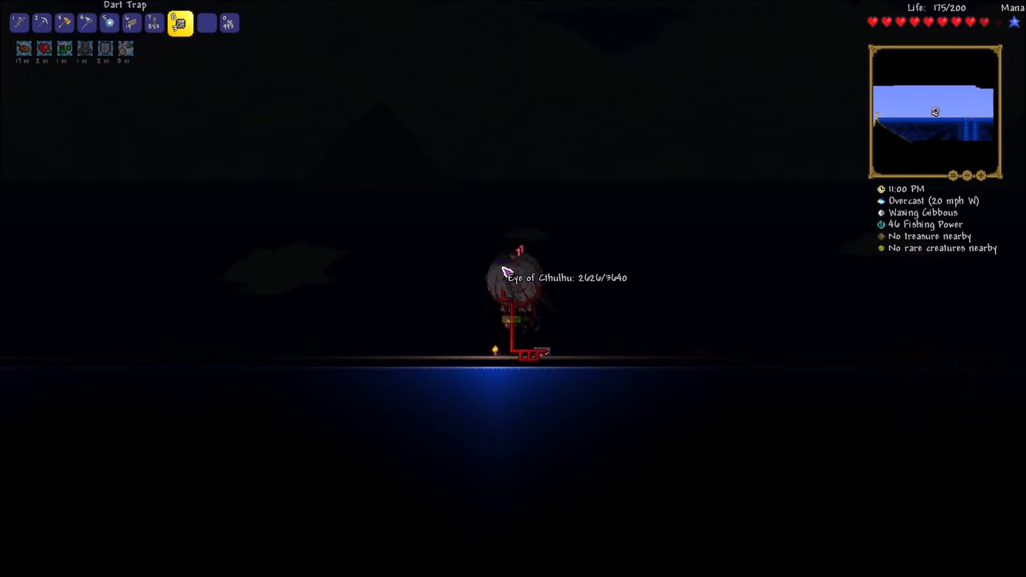
key(1)
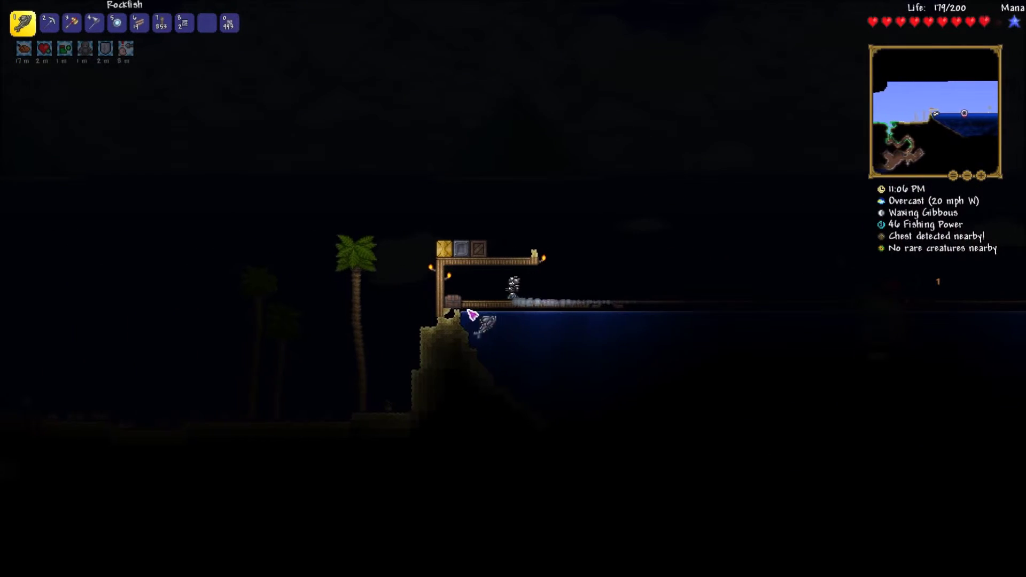
Take potions out of the storage chest and move other items into it
right_click(498, 300)
click(46, 123)
click(47, 149)
click(46, 123)
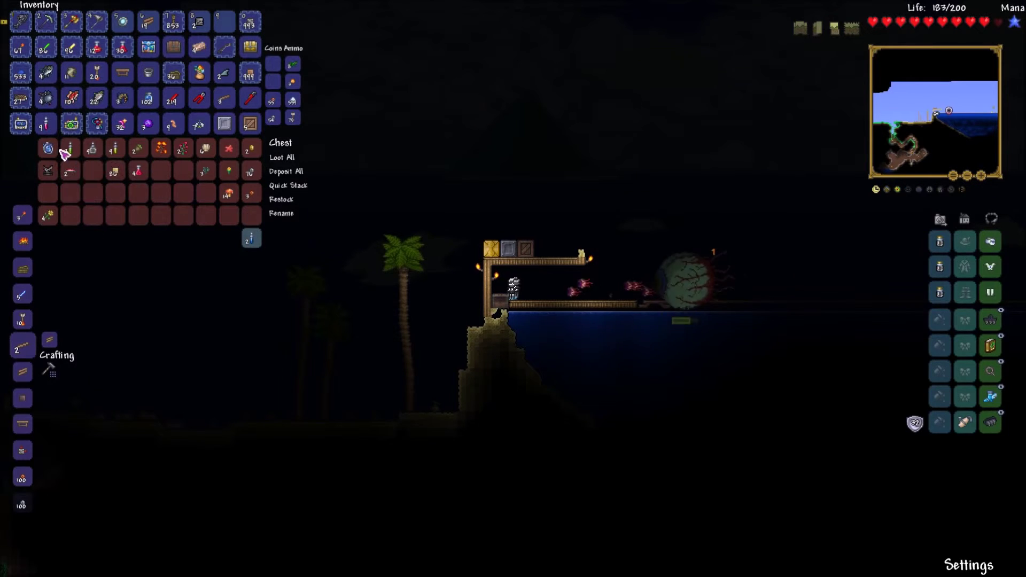
click(71, 149)
click(71, 123)
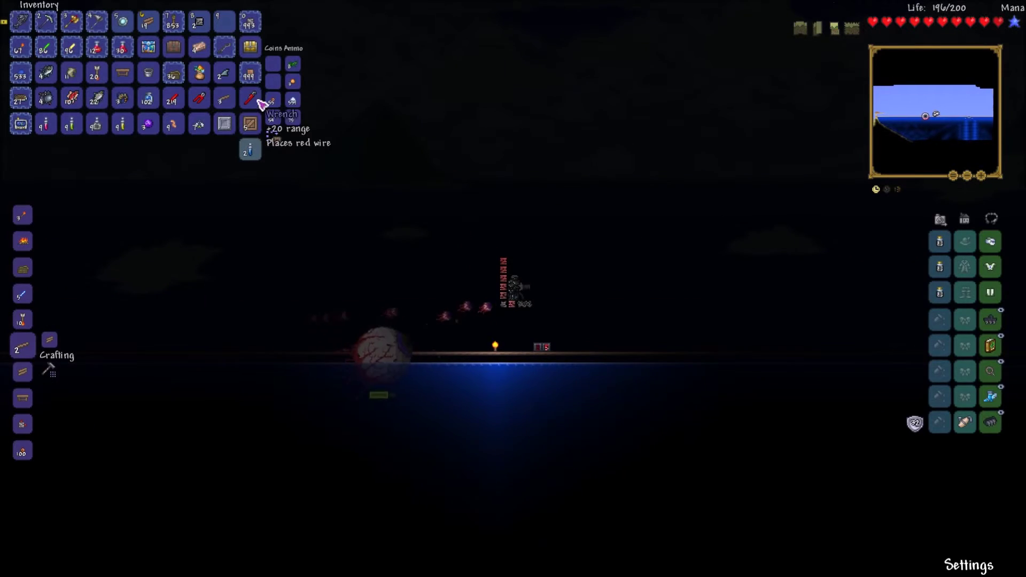
drag(448, 302, 520, 312)
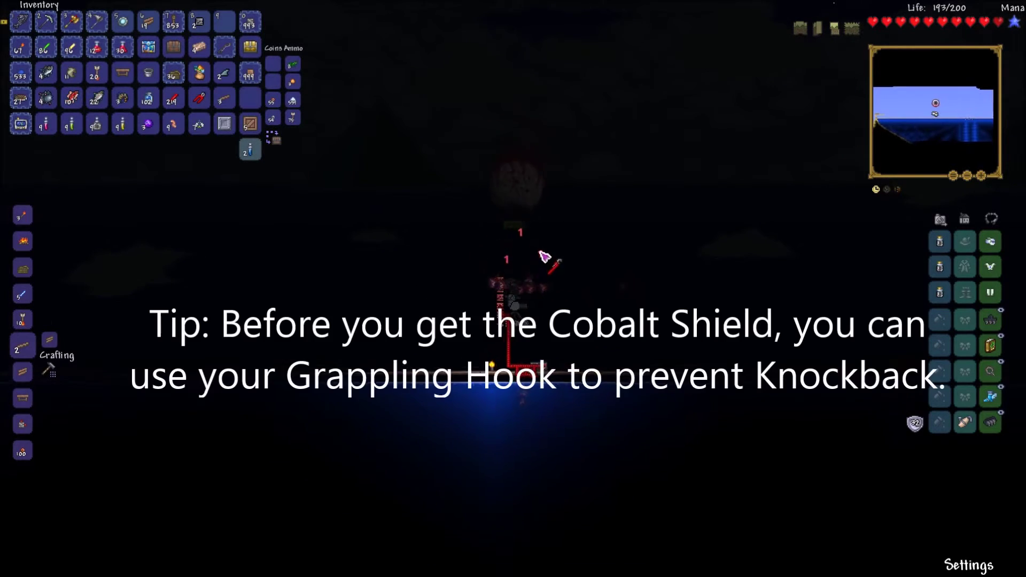
Close the panels and land four Rockfish hits on the Eye of Cthulhu
key(Escape)
key(1)
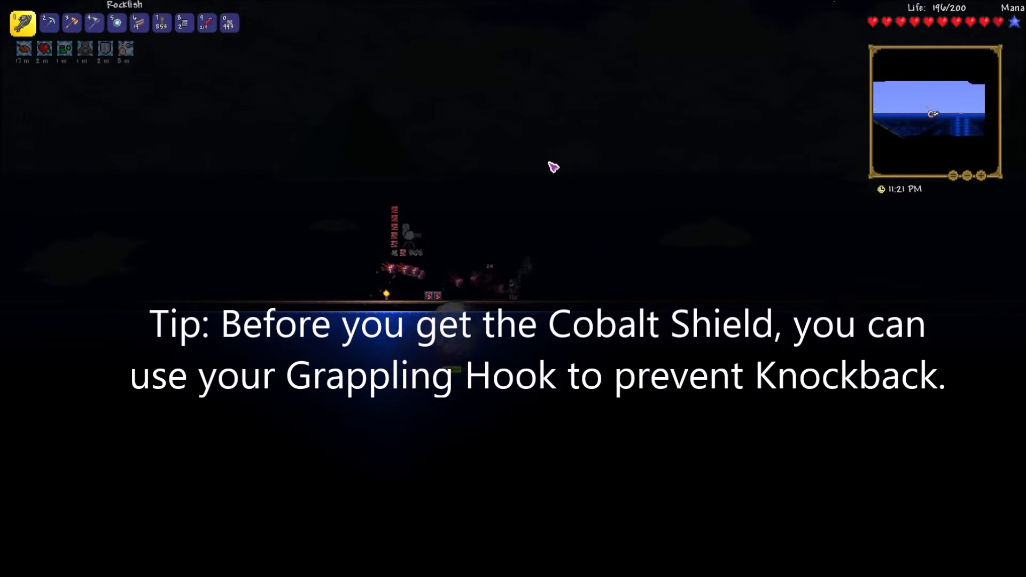
click(554, 168)
click(553, 167)
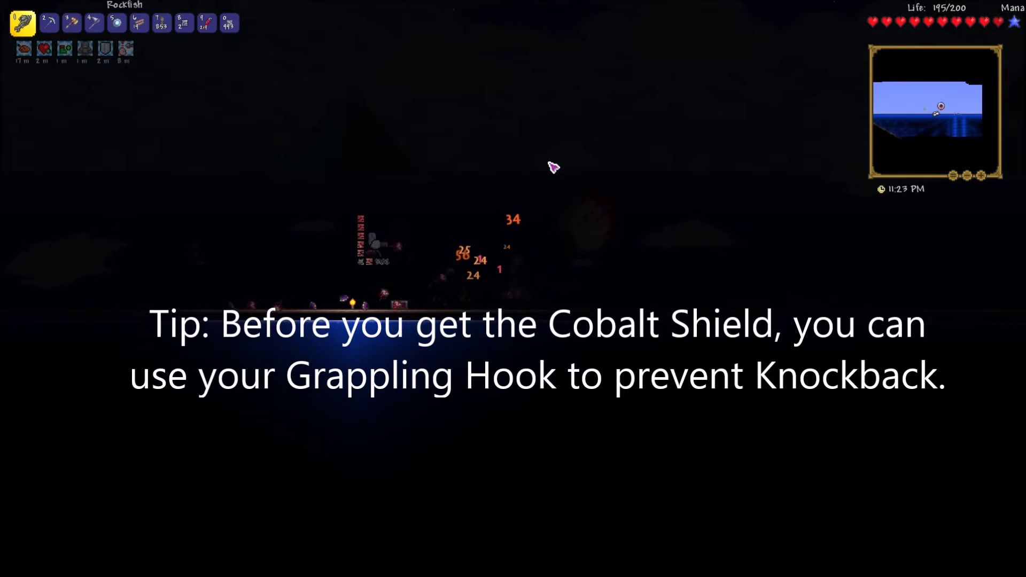
click(583, 167)
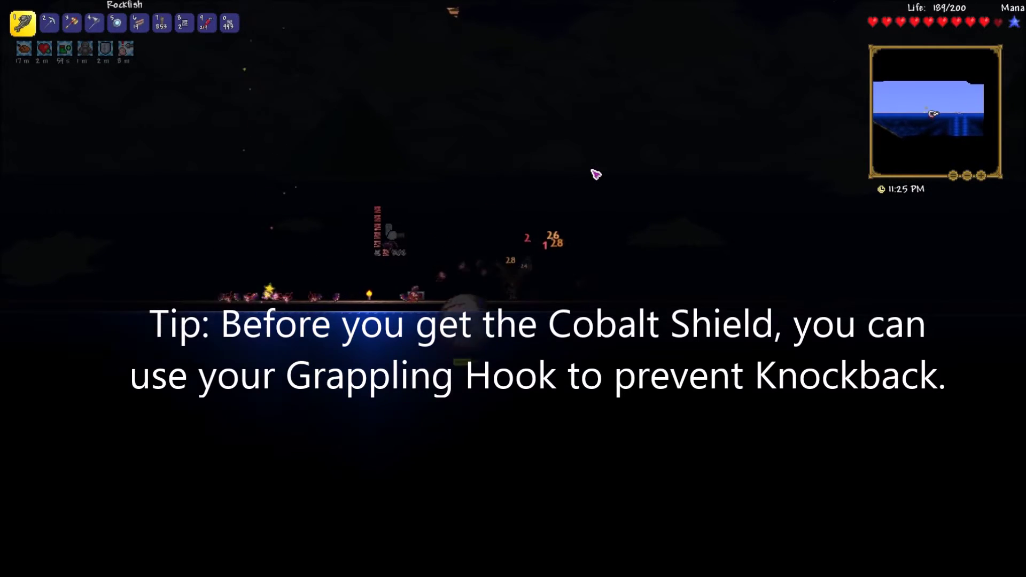
click(595, 173)
Dodge, briefly hold the Wrench, then reselect the Rockfish with the Eye near 2420/3640
key(space)
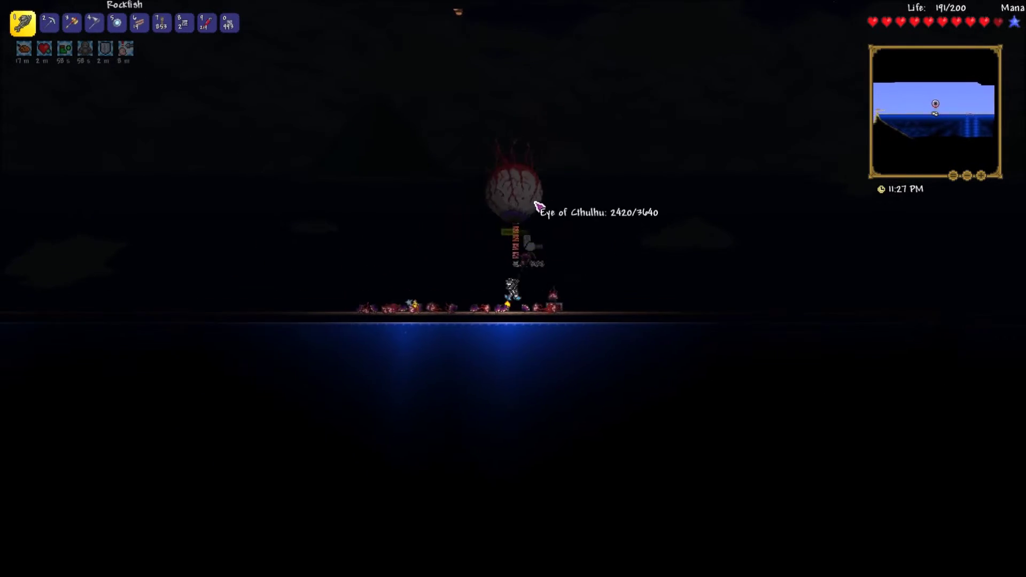
key(9)
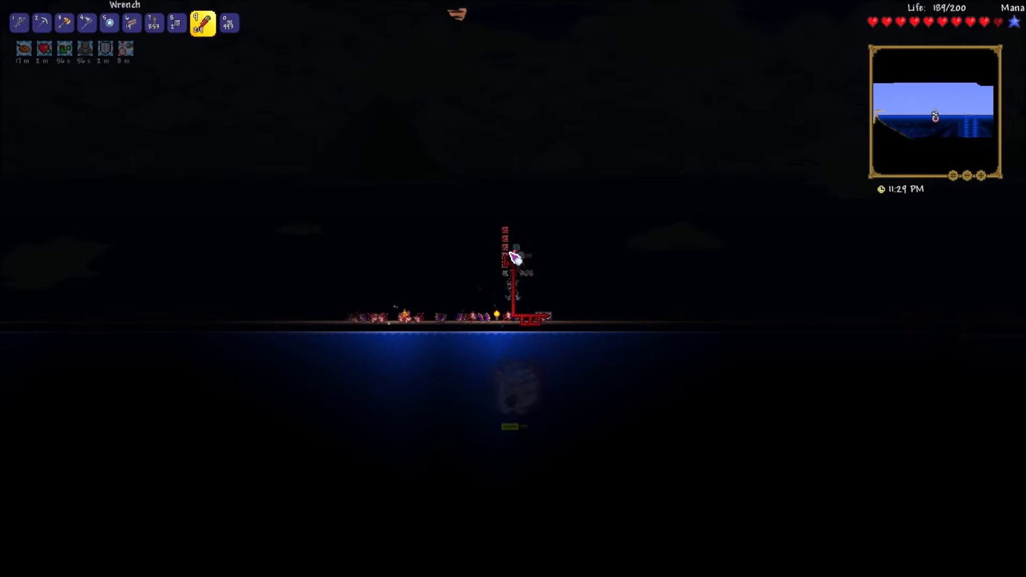
key(Escape)
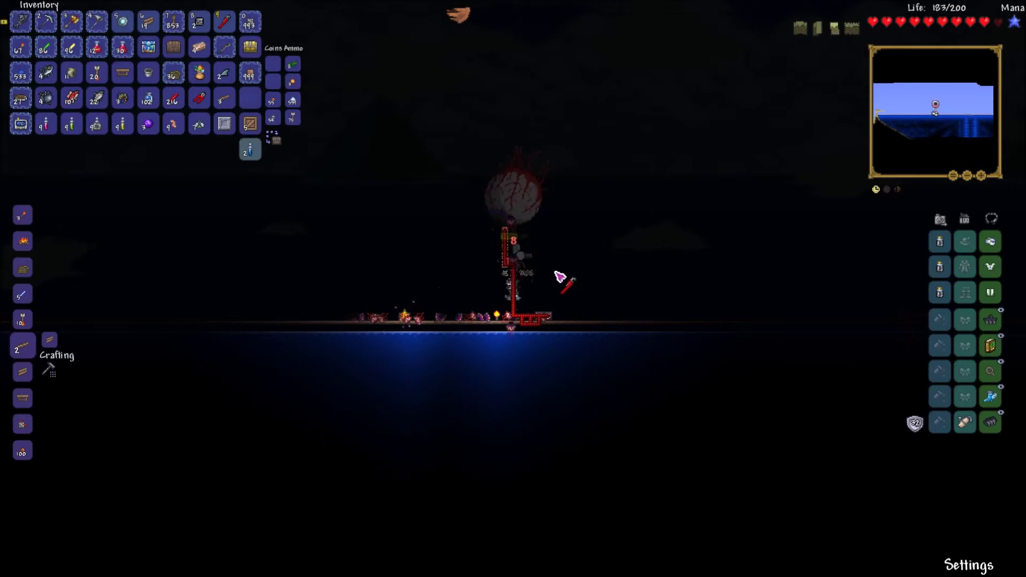
key(Escape)
key(1)
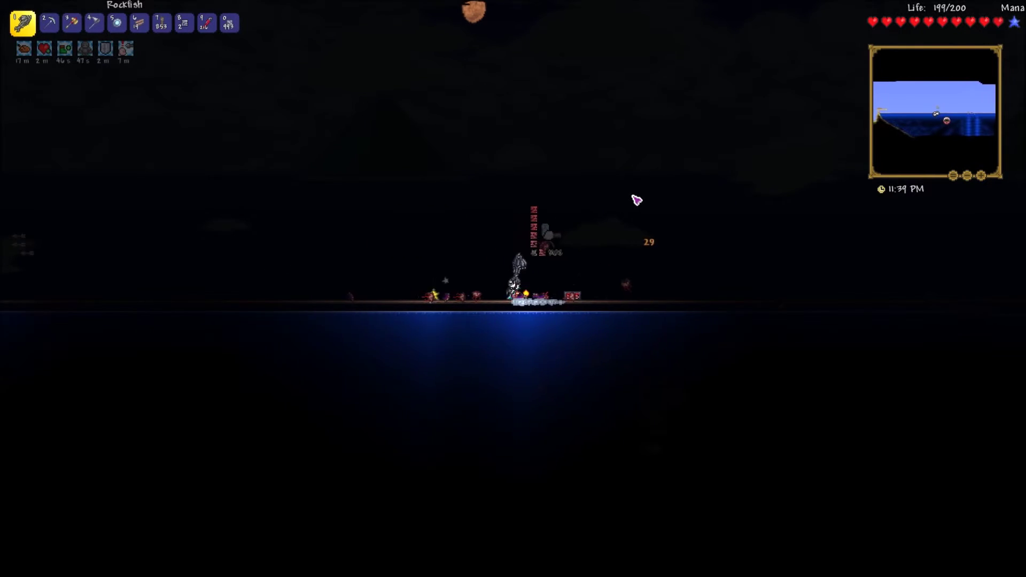
key(a)
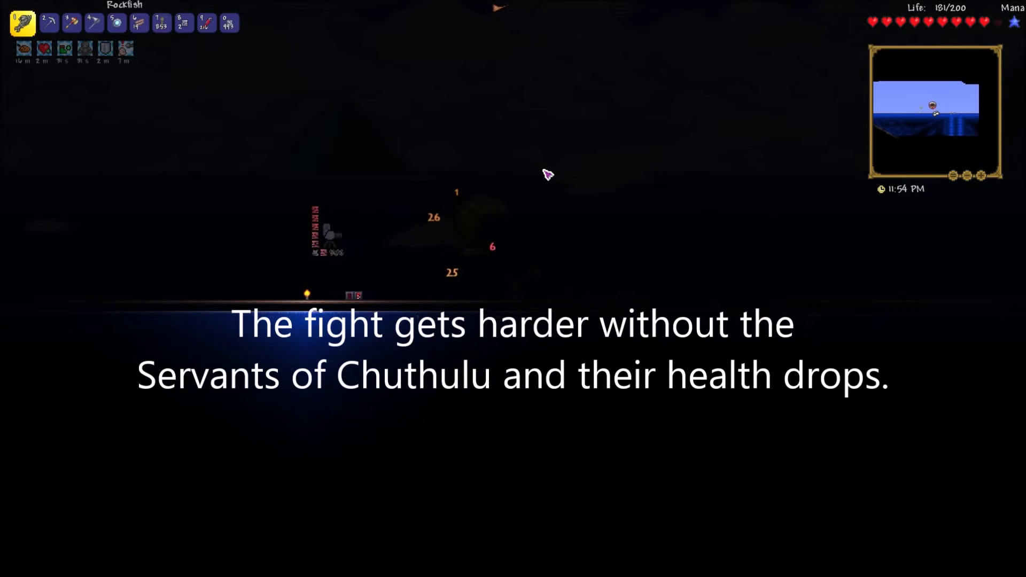
Evade the Eye's charges, briefly hold a torch, then hit the Eye with the Rockfish
key(a)
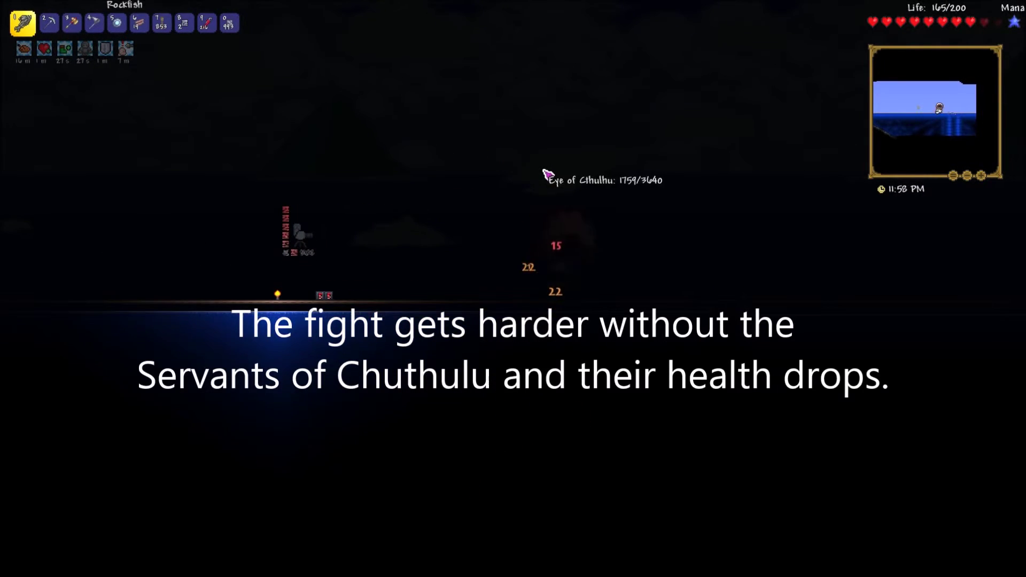
key(7)
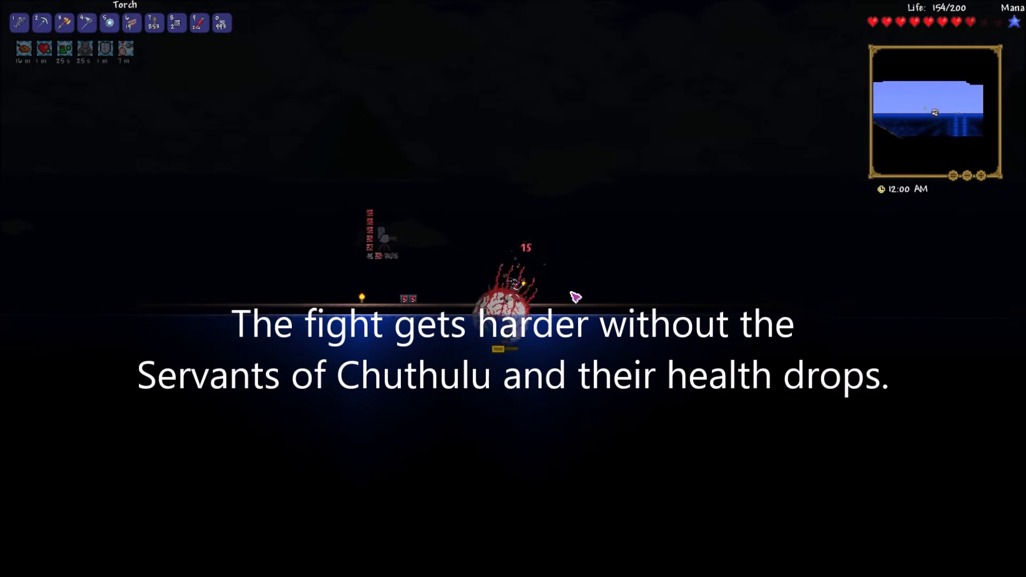
key(1)
key(d)
click(584, 217)
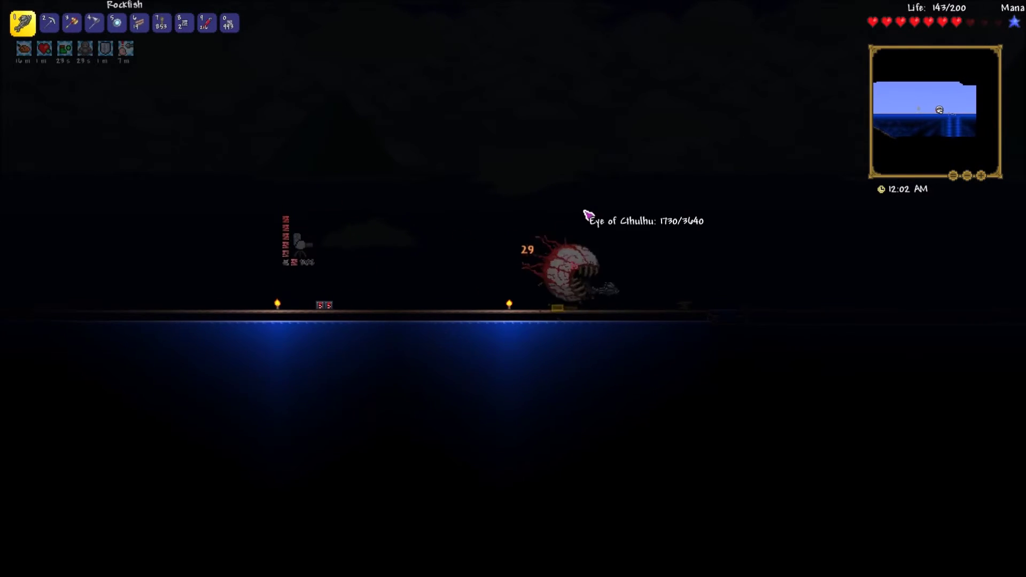
Retreat left while striking the Eye, including midair swings, dropping it to about 1518/3640
key(a)
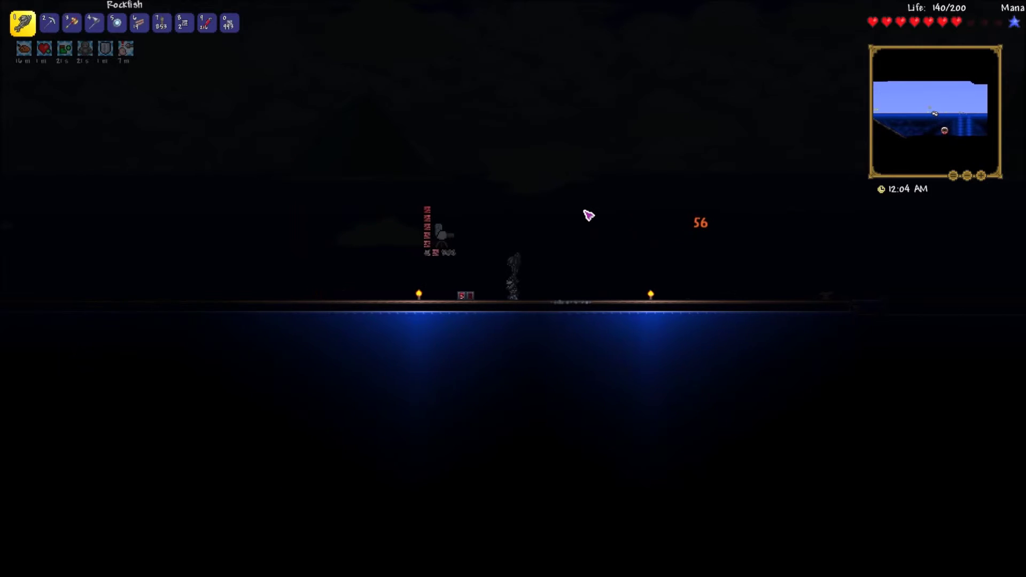
key(a)
click(590, 216)
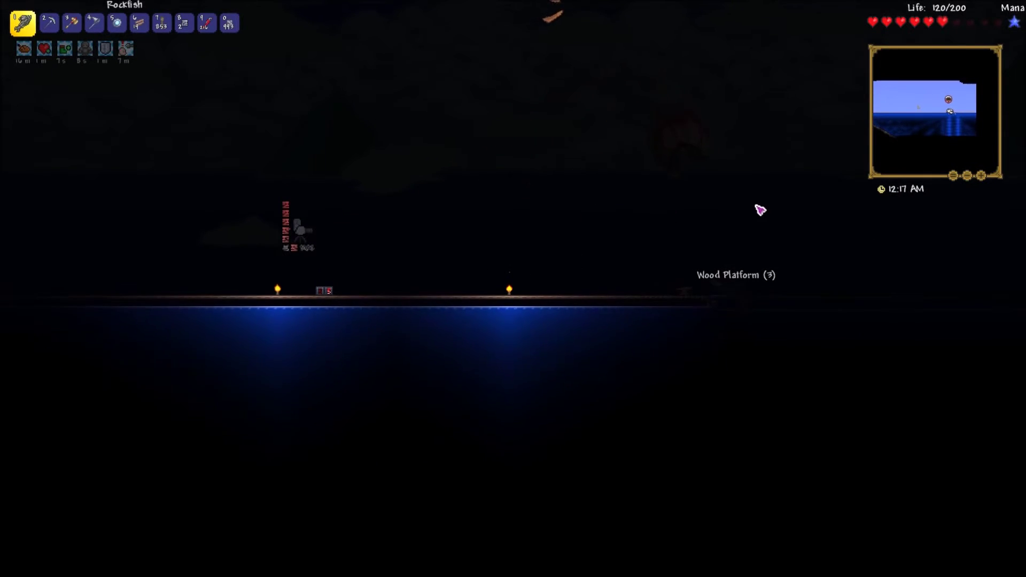
click(759, 211)
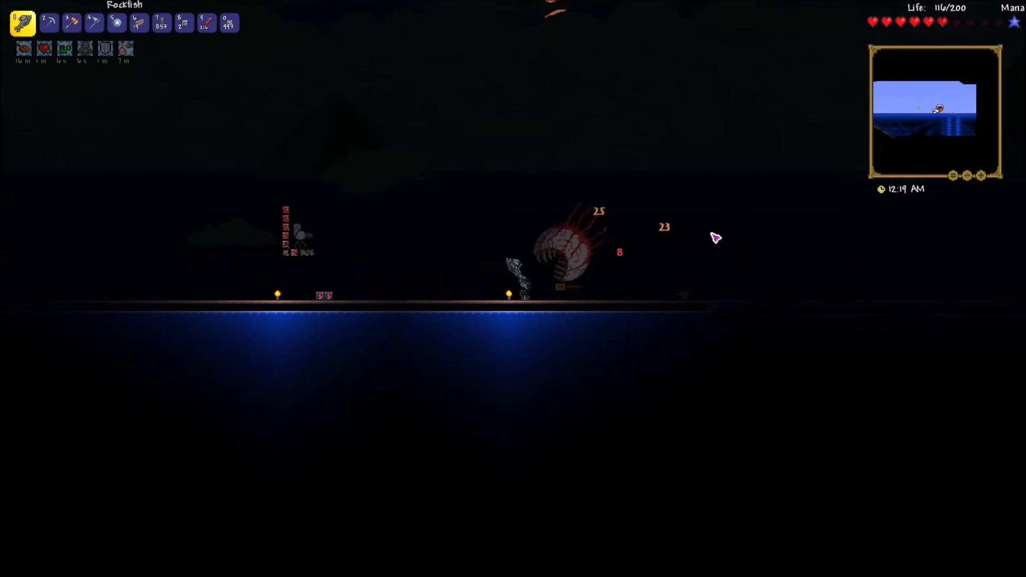
key(a)
key(space)
click(544, 257)
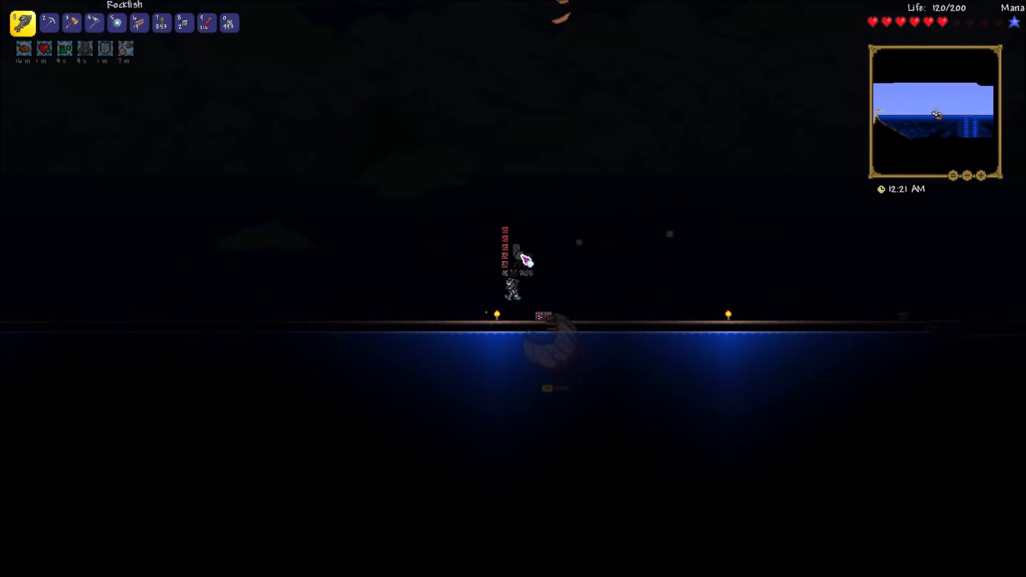
key(d)
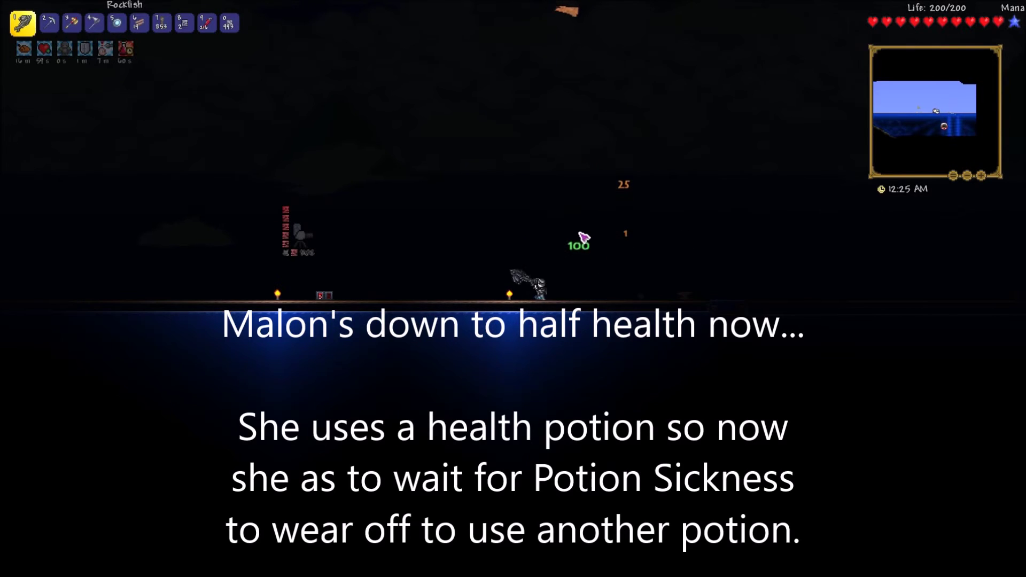
Hit the Eye of Cthulhu and dodge by running and jumping along the platform
key(a)
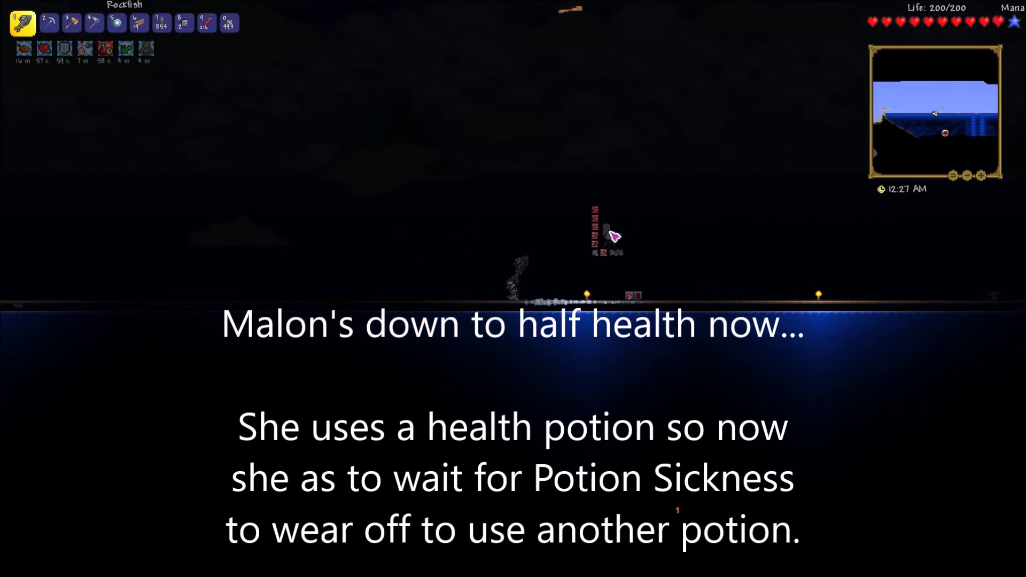
key(d)
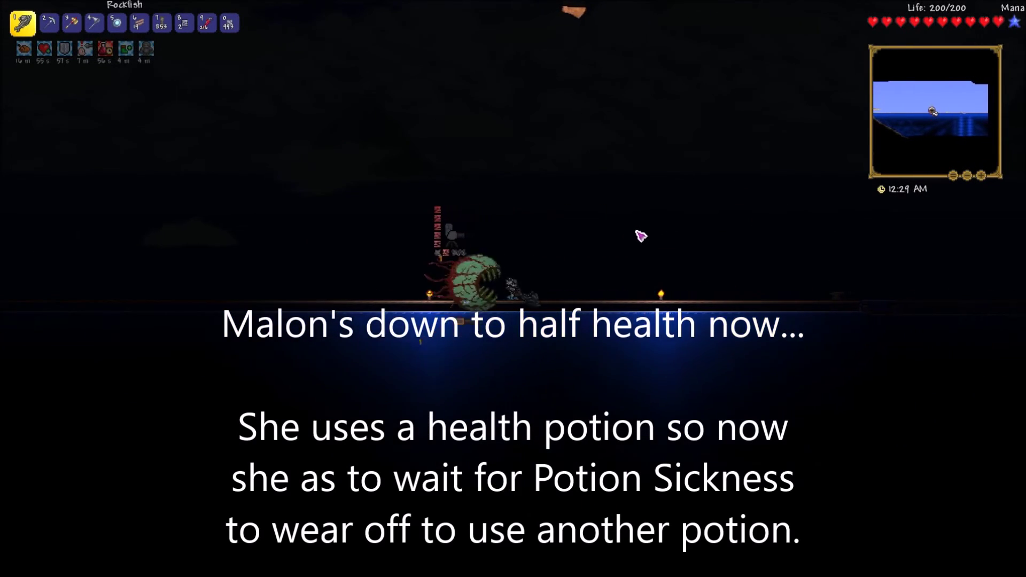
click(641, 236)
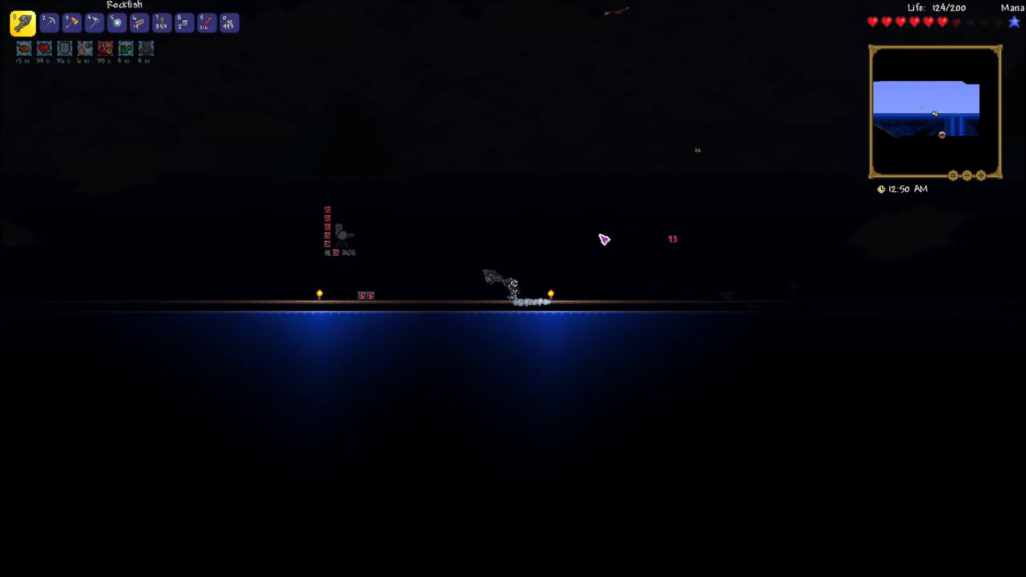
key(a)
key(space)
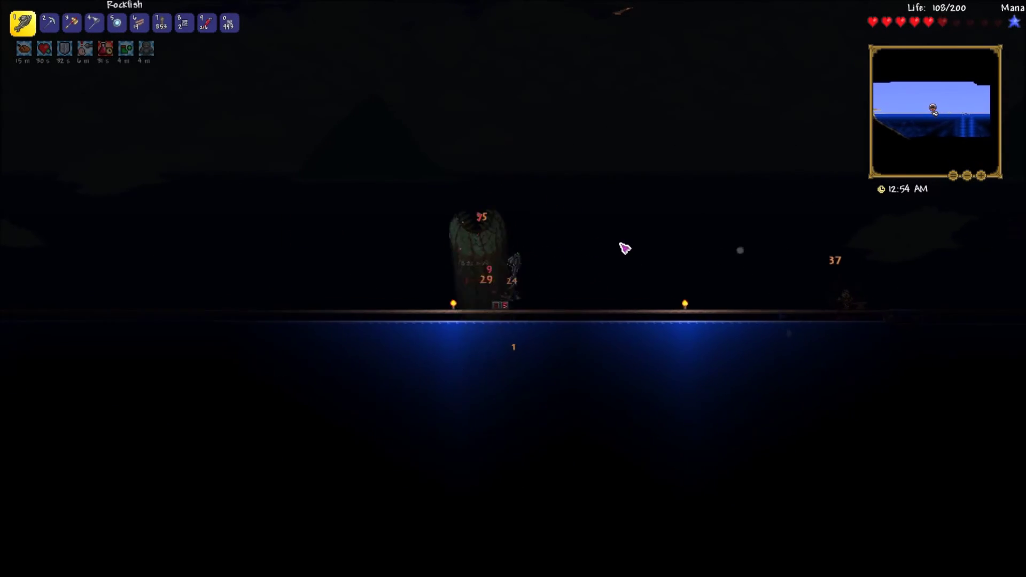
key(d)
key(d)
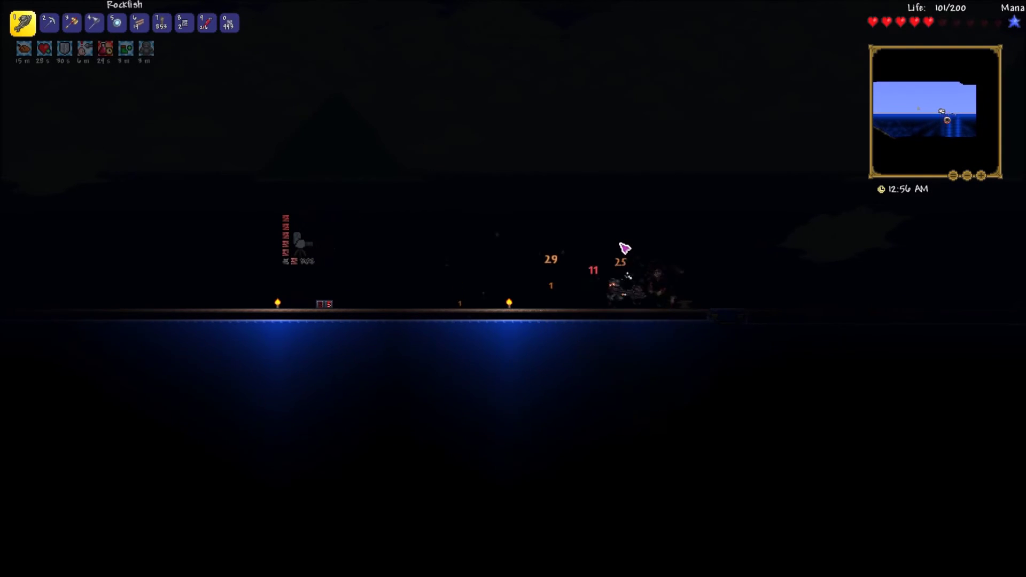
Keep fleeing the Eye until slain, then open the inventory after respawning with 103/200 life
key(a)
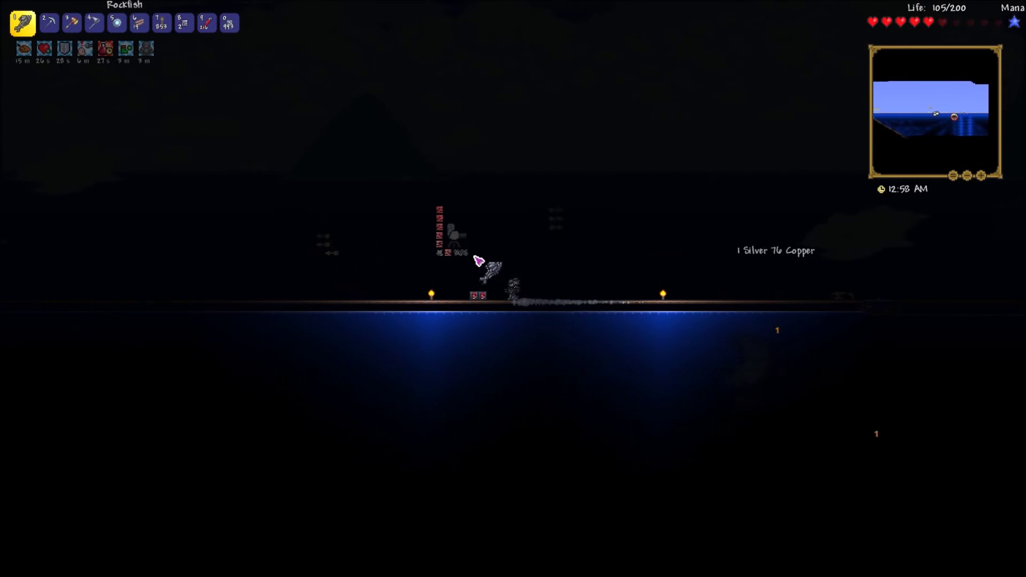
key(space)
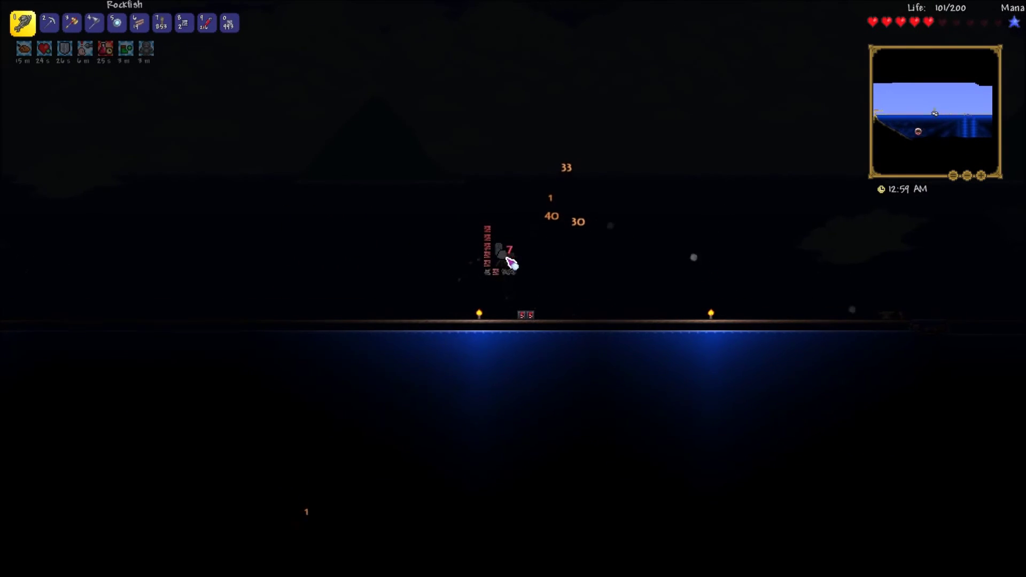
key(d)
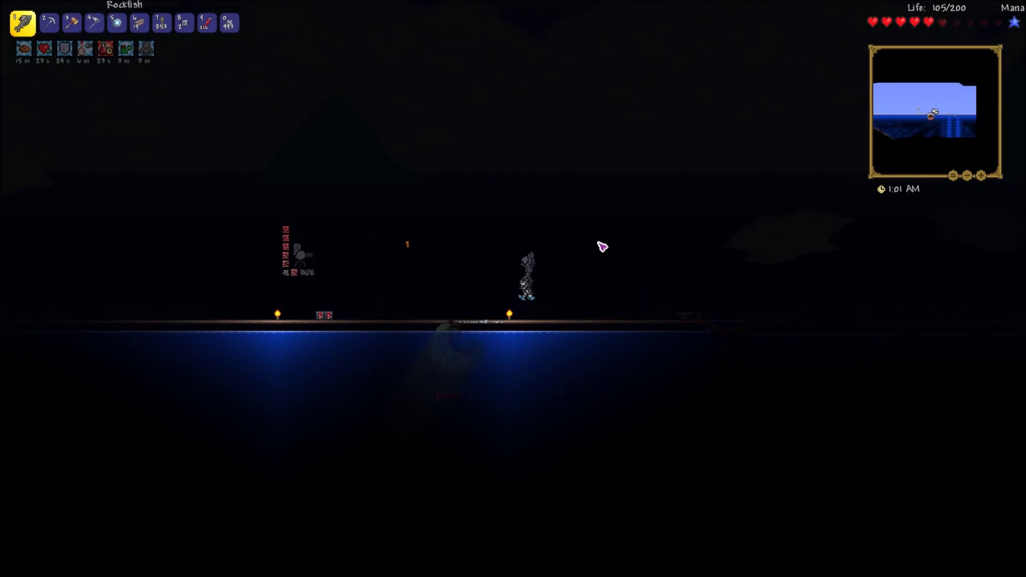
key(a)
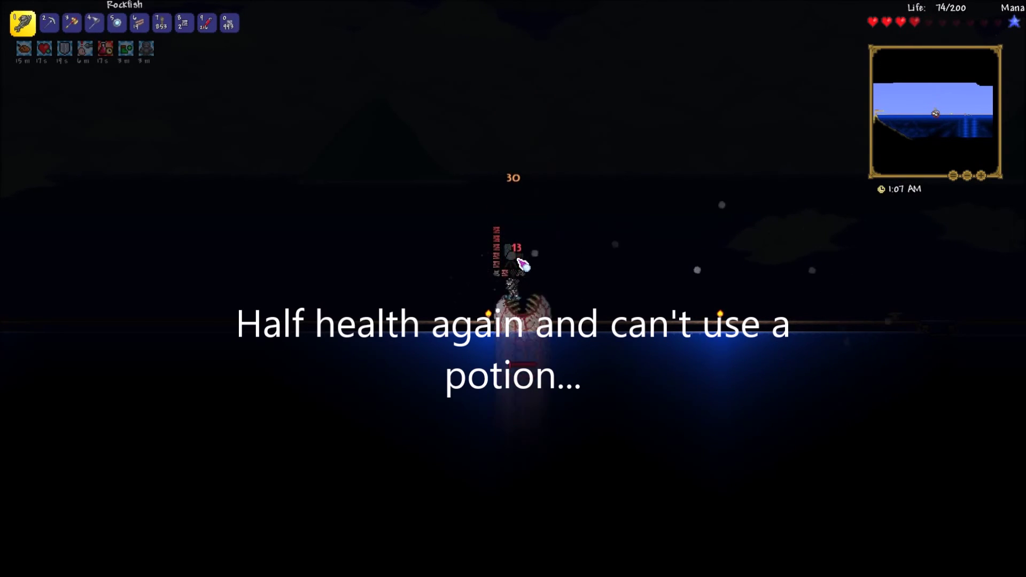
key(d)
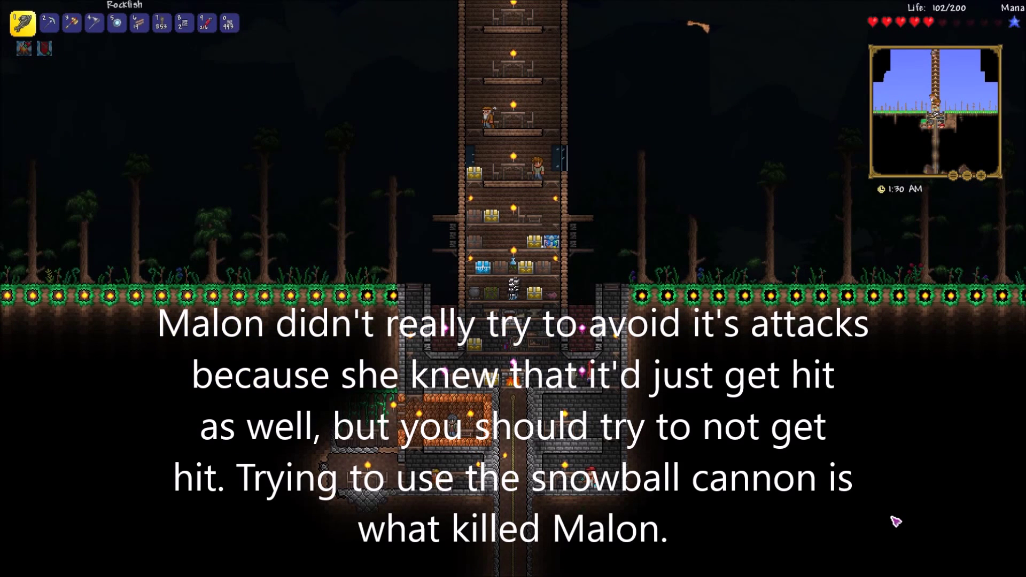
key(Escape)
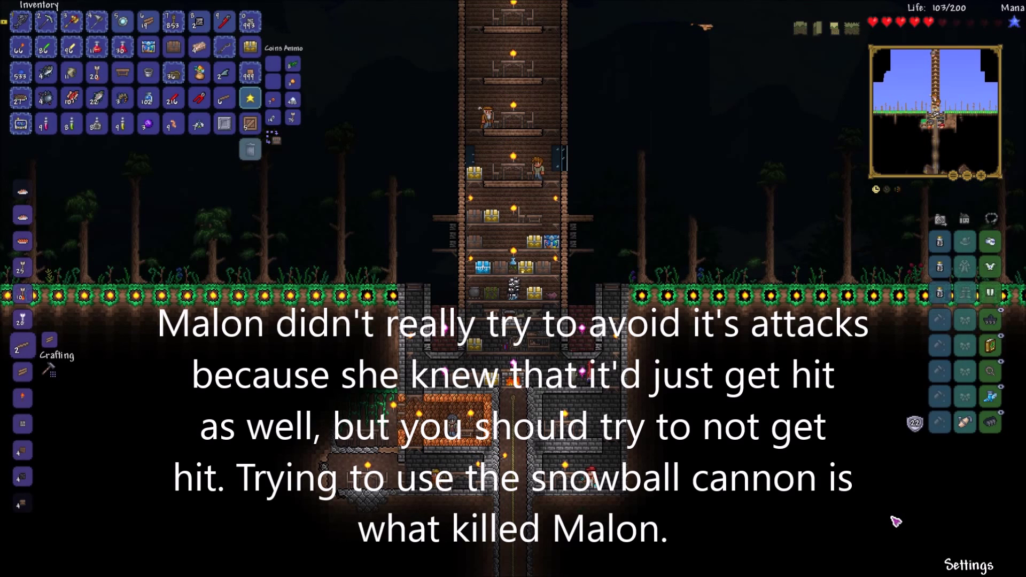